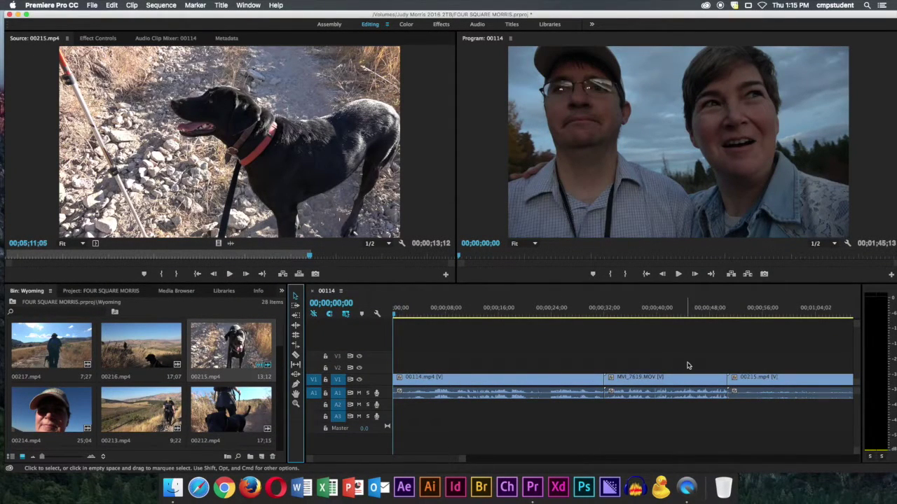
Step: Zoom the timeline to the full sequence and play through the 00114, dog and bison clips
{"action": "key", "text": "minus"}
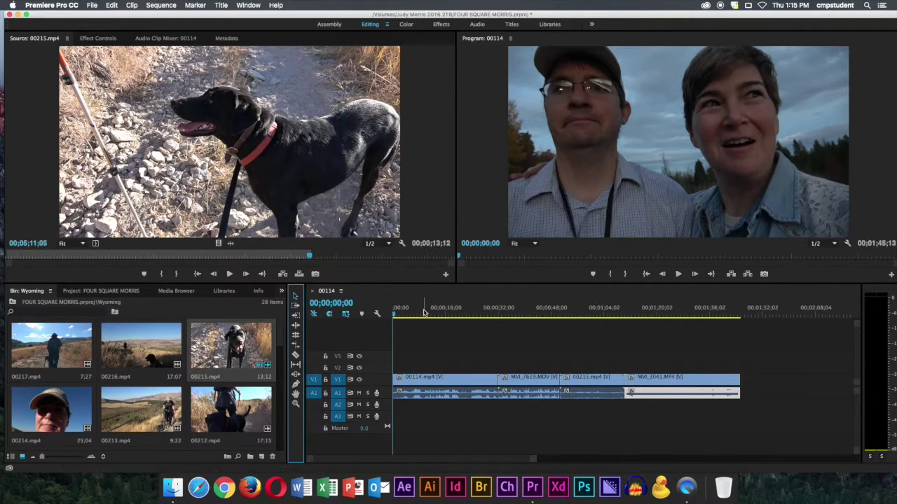
{"action": "left_click", "coordinate": [398, 316]}
{"action": "left_click", "coordinate": [395, 315]}
{"action": "key", "text": "space"}
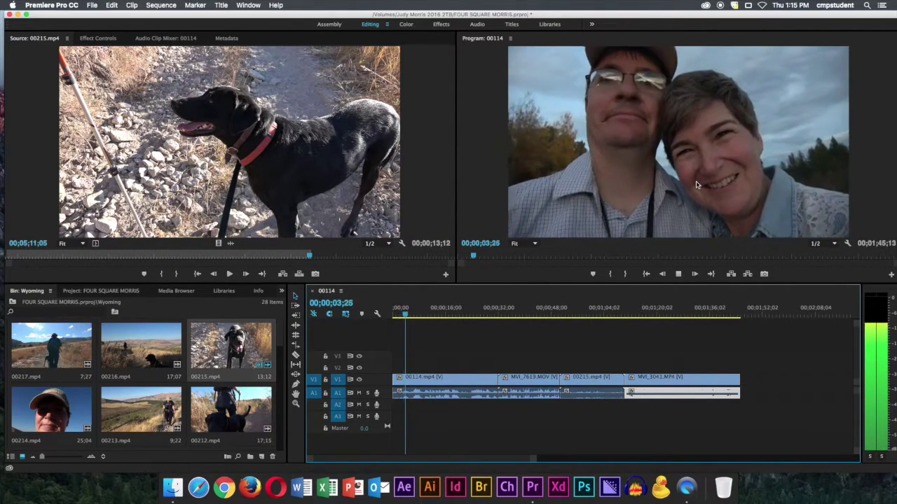
{"action": "left_click", "coordinate": [516, 309]}
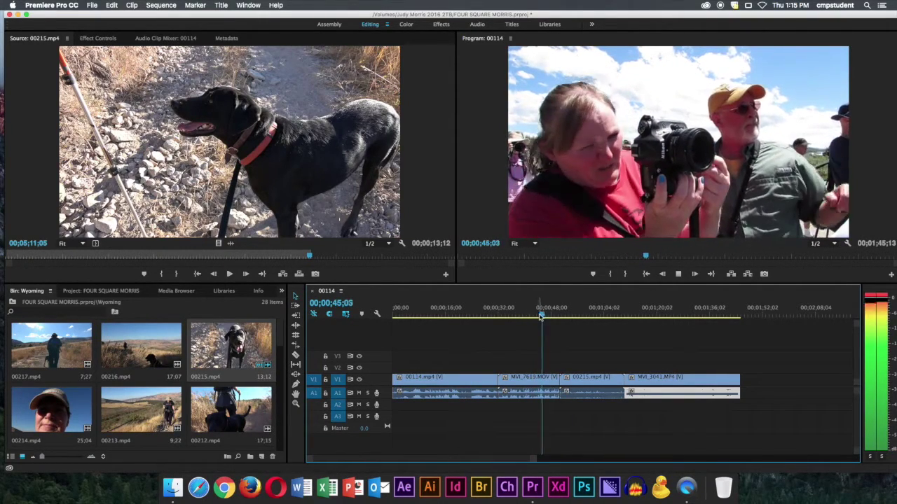
{"action": "left_click", "coordinate": [575, 315]}
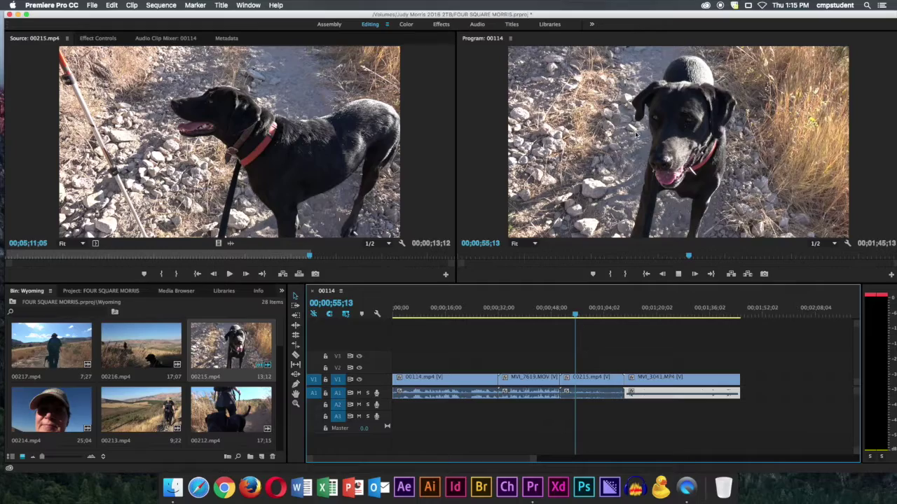
{"action": "key", "text": "space"}
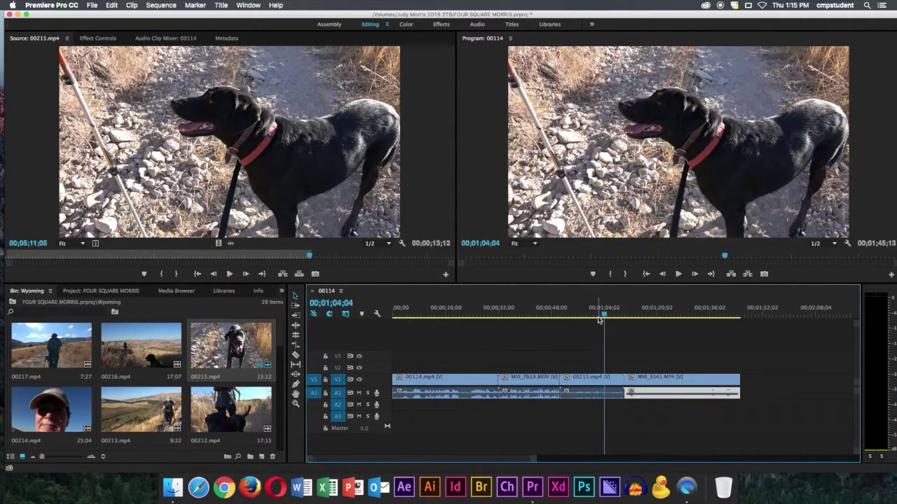
{"action": "left_click_drag", "start_coordinate": [599, 319], "coordinate": [648, 317]}
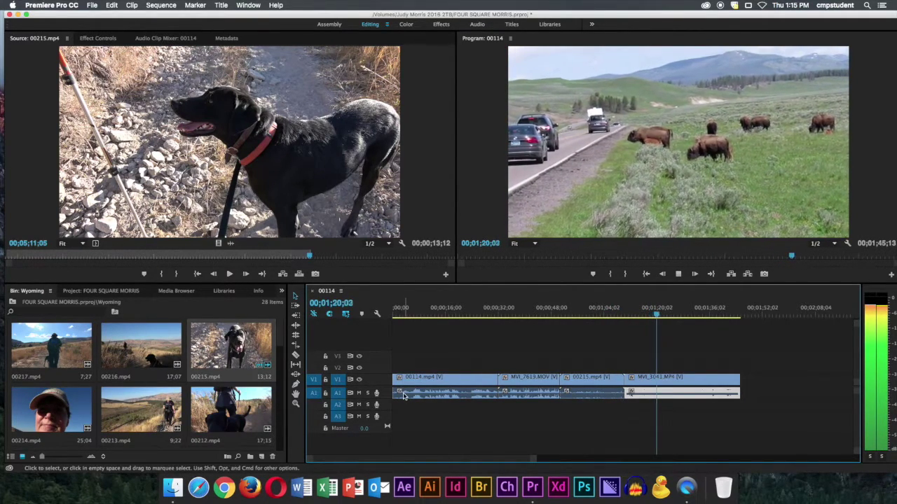
{"action": "left_click_drag", "start_coordinate": [664, 320], "coordinate": [725, 319]}
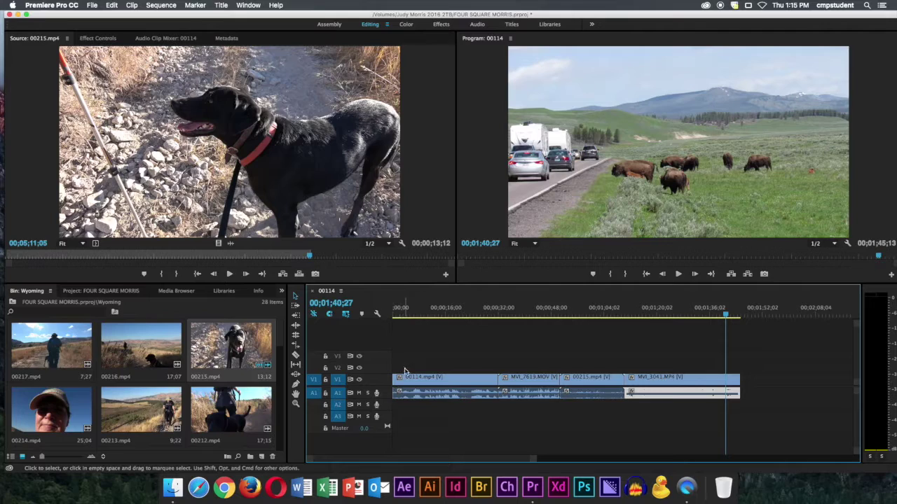
Step: Move MVI_7619, 00215 and MVI_3041 up to V2, then slide 00114 later on V1
{"action": "left_click_drag", "start_coordinate": [521, 355], "coordinate": [722, 367]}
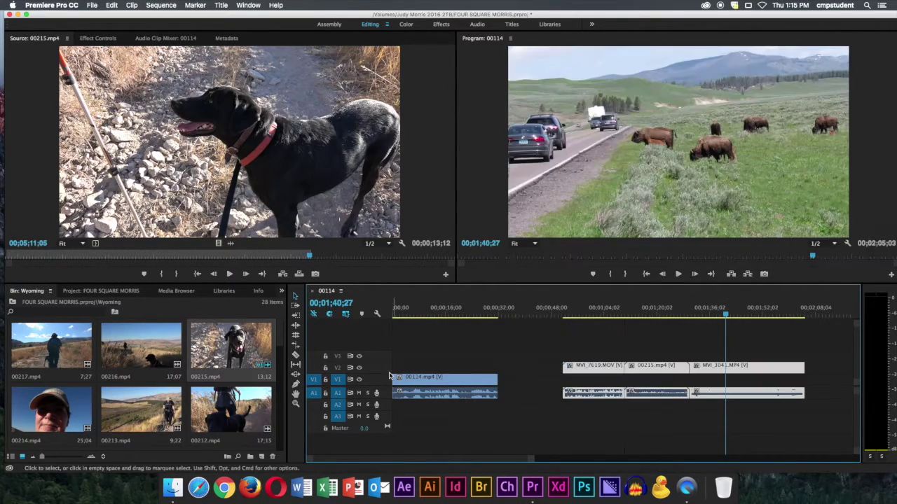
{"action": "key", "text": "super+z"}
{"action": "left_click_drag", "start_coordinate": [463, 379], "coordinate": [501, 381]}
{"action": "left_click_drag", "start_coordinate": [431, 313], "coordinate": [456, 314]}
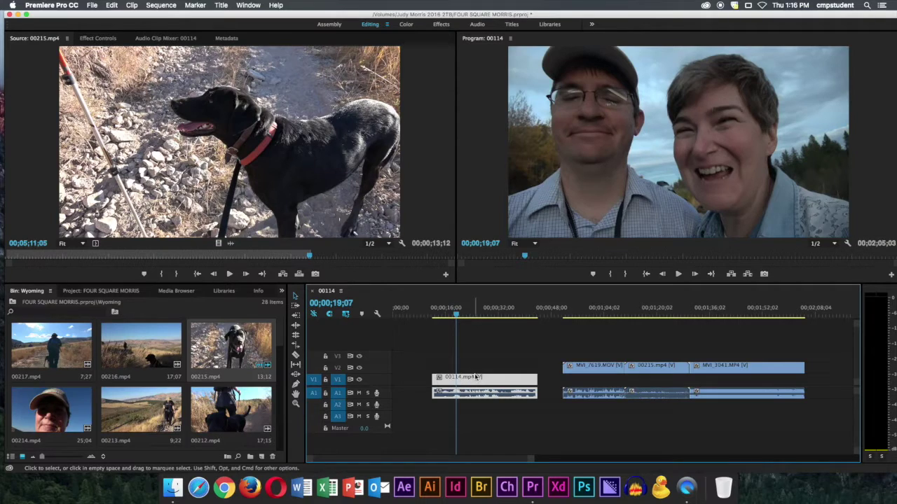
{"action": "left_click", "coordinate": [95, 39]}
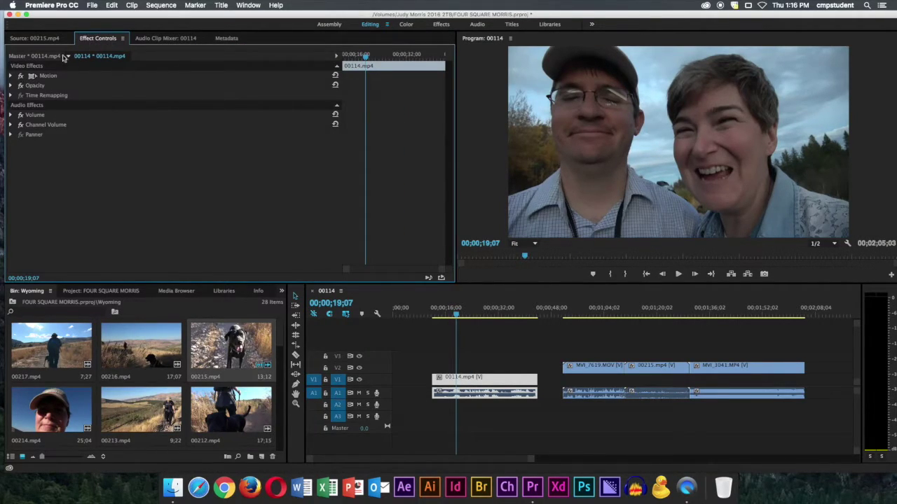
Step: Scale clip 00114 to 50 and set its Position to 476, 263 in the top-left quarter
{"action": "left_click", "coordinate": [11, 76]}
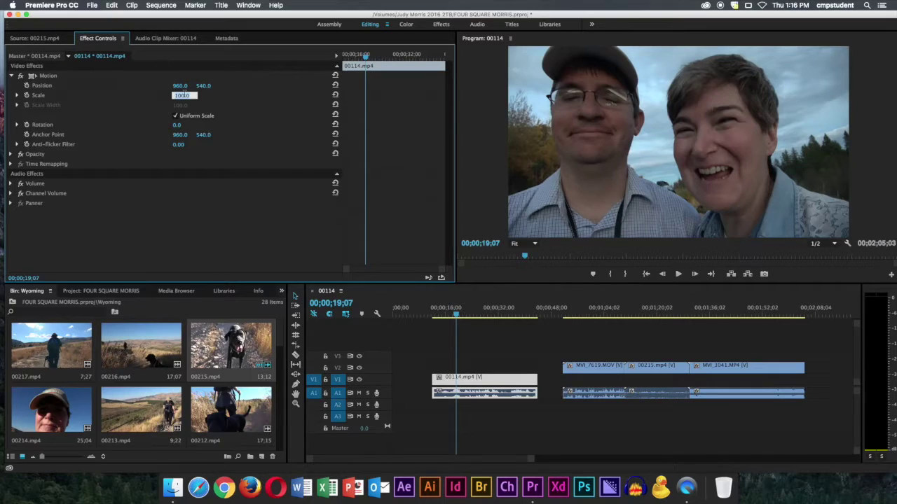
{"action": "key", "text": "Return"}
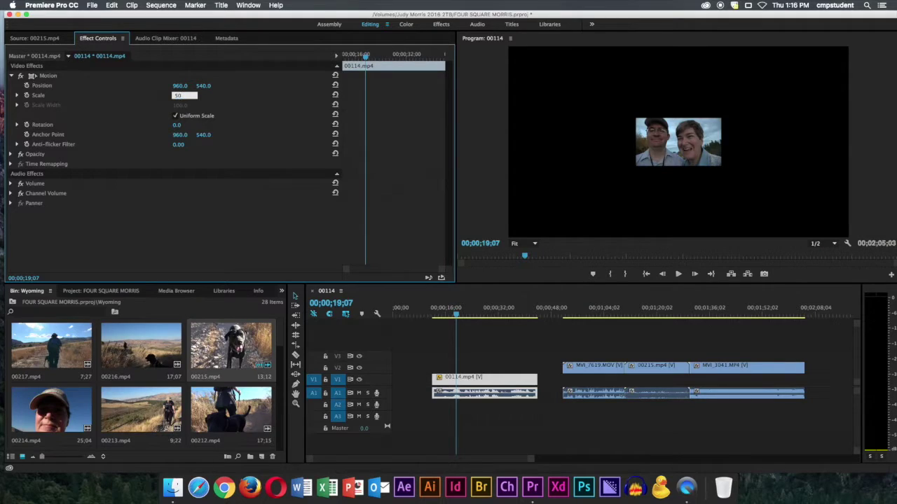
{"action": "key", "text": "Return"}
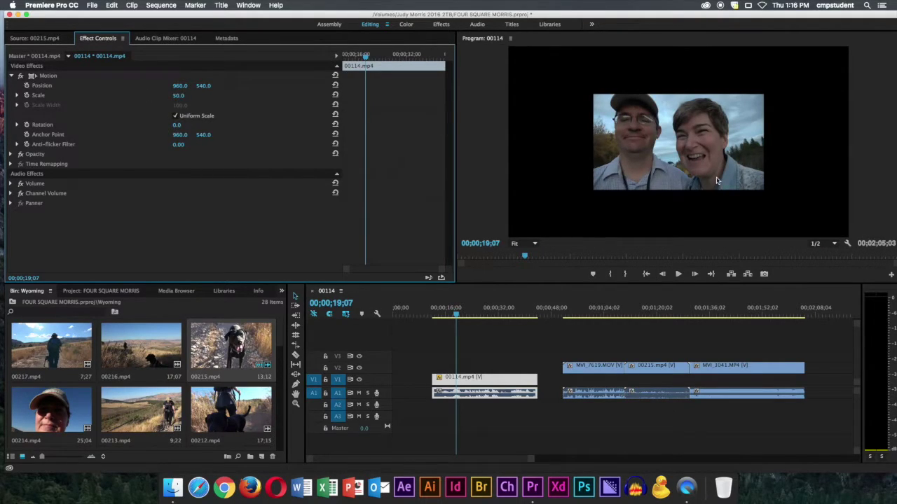
{"action": "left_click_drag", "start_coordinate": [180, 85], "coordinate": [8, 85]}
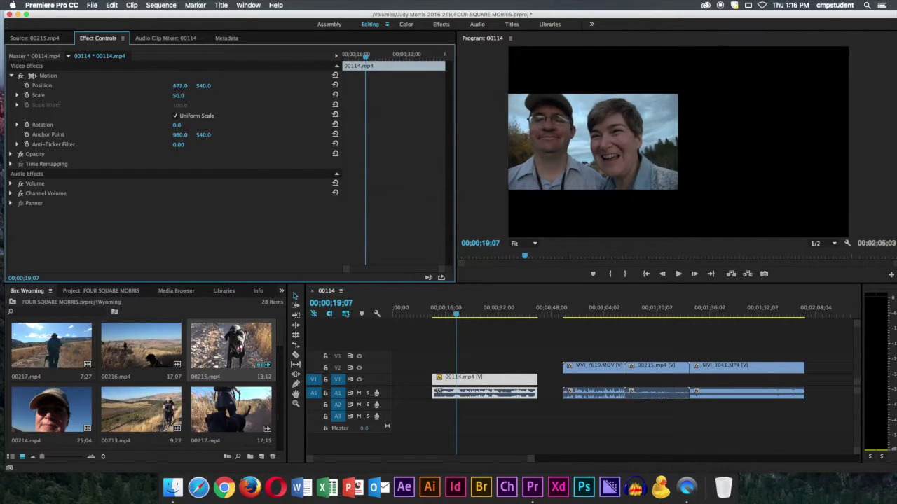
{"action": "left_click_drag", "start_coordinate": [202, 85], "coordinate": [99, 85]}
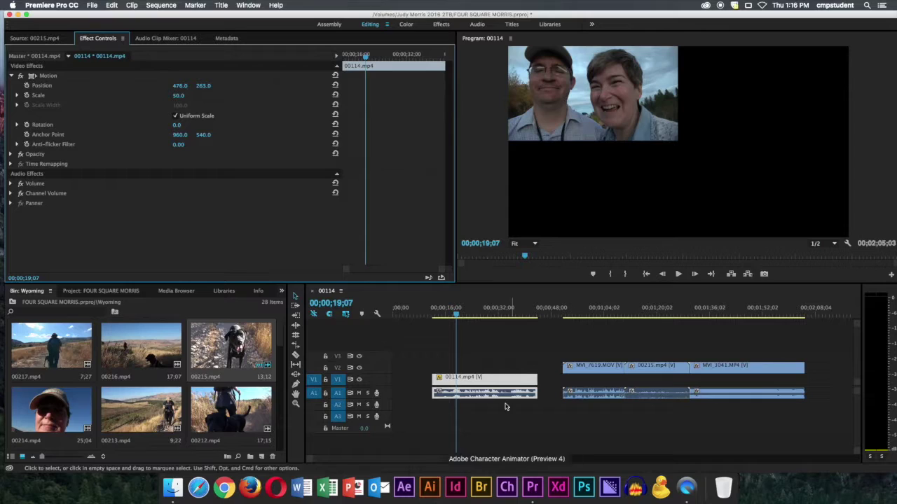
{"action": "left_click_drag", "start_coordinate": [456, 315], "coordinate": [500, 317]}
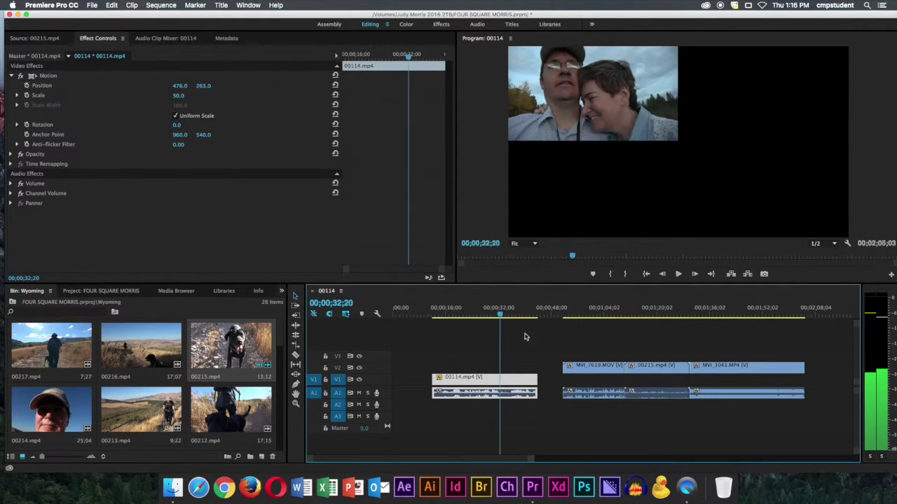
Step: Stack MVI_7619.MOV on V2 above 00114 and move its audio to A2
{"action": "left_click", "coordinate": [581, 368]}
{"action": "left_click_drag", "start_coordinate": [582, 369], "coordinate": [555, 361]}
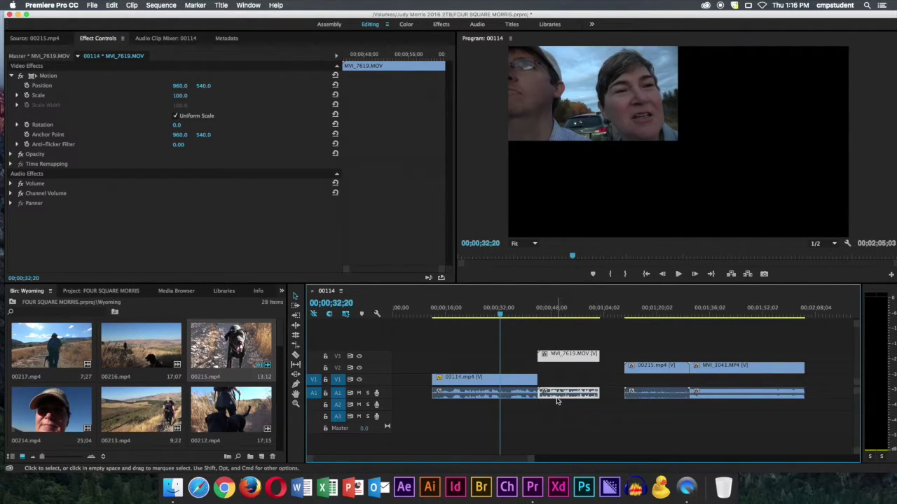
{"action": "left_click_drag", "start_coordinate": [558, 361], "coordinate": [571, 377]}
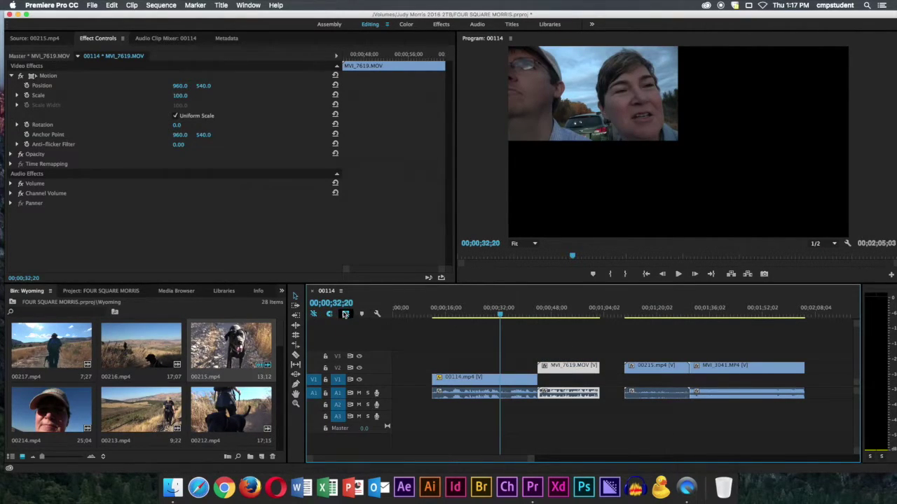
{"action": "left_click", "coordinate": [581, 358]}
{"action": "left_click", "coordinate": [567, 394]}
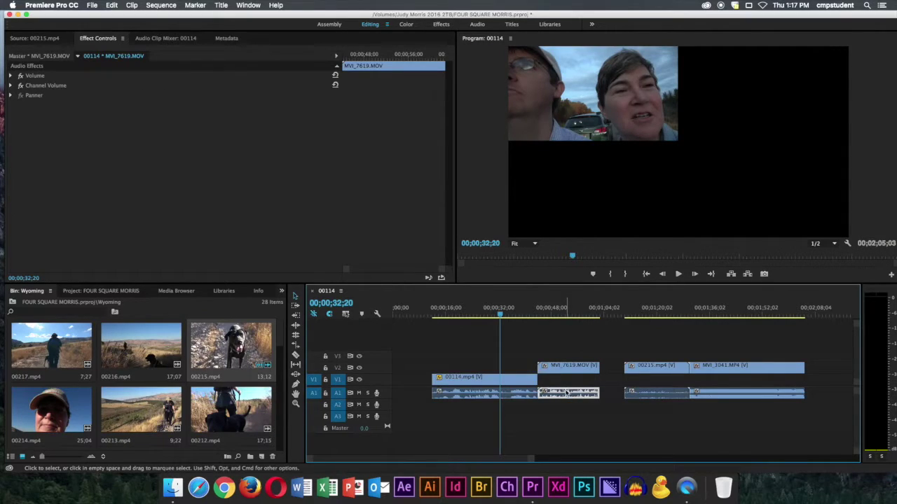
{"action": "left_click_drag", "start_coordinate": [566, 394], "coordinate": [463, 376]}
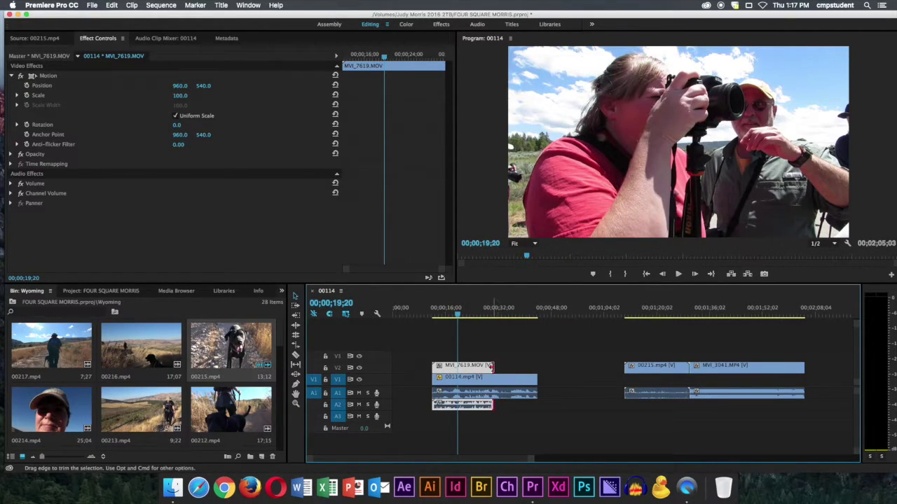
Step: Trim and slide MVI_7619.MOV so its end lines up with 00114
{"action": "left_click_drag", "start_coordinate": [492, 366], "coordinate": [524, 366]}
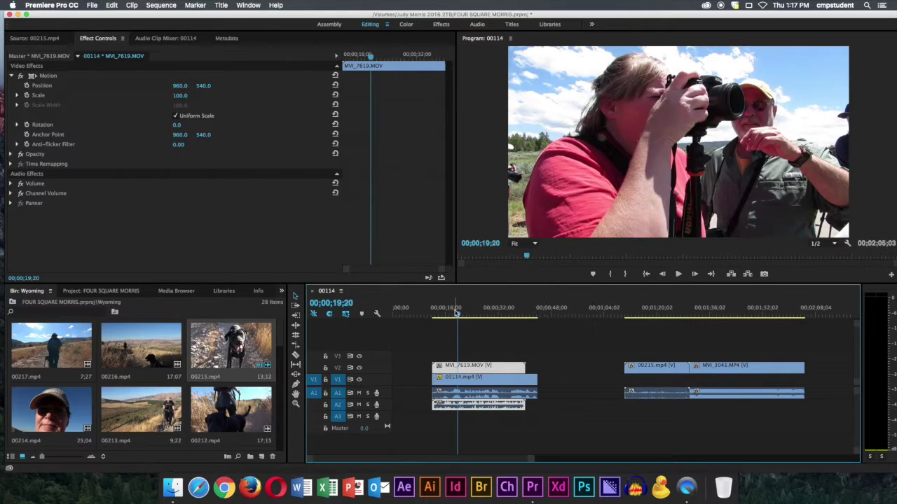
{"action": "left_click_drag", "start_coordinate": [456, 312], "coordinate": [497, 313]}
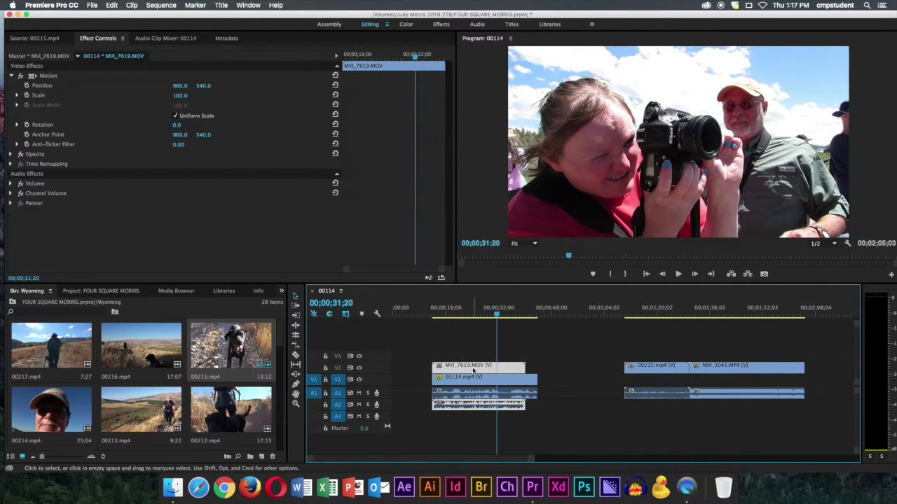
{"action": "left_click_drag", "start_coordinate": [474, 370], "coordinate": [439, 366]}
{"action": "mouse_move", "coordinate": [484, 313]}
{"action": "left_mouse_down"}
{"action": "mouse_move", "coordinate": [424, 320]}
{"action": "mouse_move", "coordinate": [474, 327]}
{"action": "left_mouse_up"}
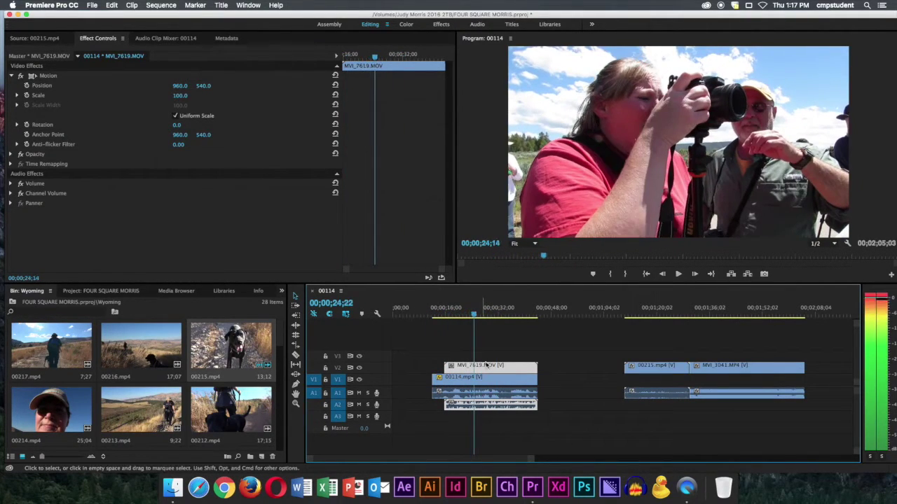
{"action": "left_click", "coordinate": [180, 85]}
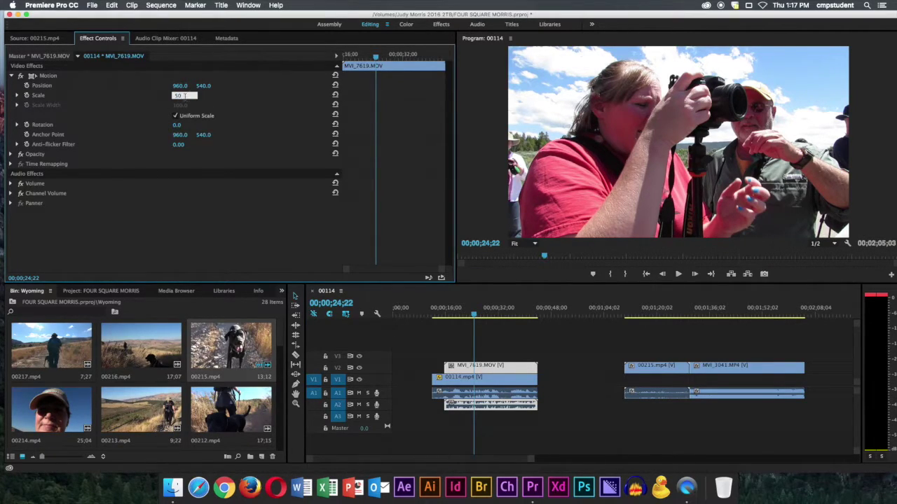
Step: Scale MVI_7619.MOV to 50 and set its Position to 1447, 272 in the top-right quarter
{"action": "key", "text": "Return"}
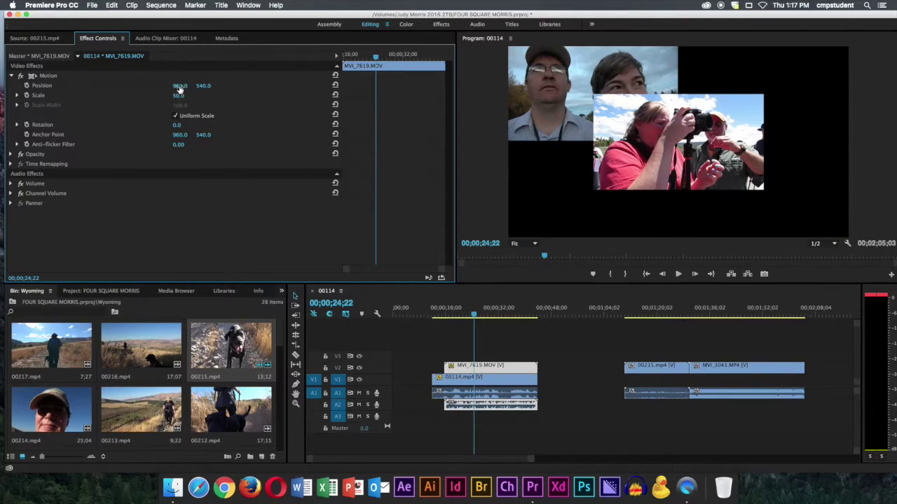
{"action": "left_click_drag", "start_coordinate": [180, 84], "coordinate": [516, 85]}
{"action": "left_click_drag", "start_coordinate": [203, 85], "coordinate": [23, 85]}
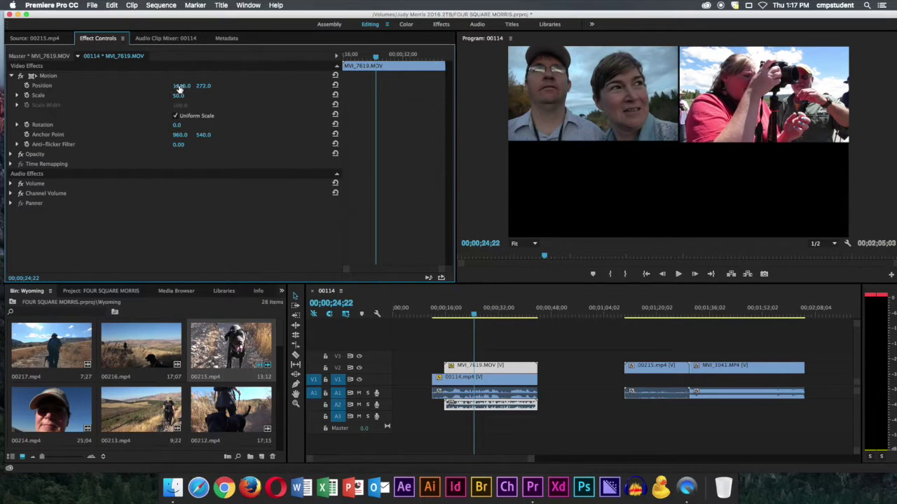
{"action": "left_click_drag", "start_coordinate": [180, 88], "coordinate": [180, 88]}
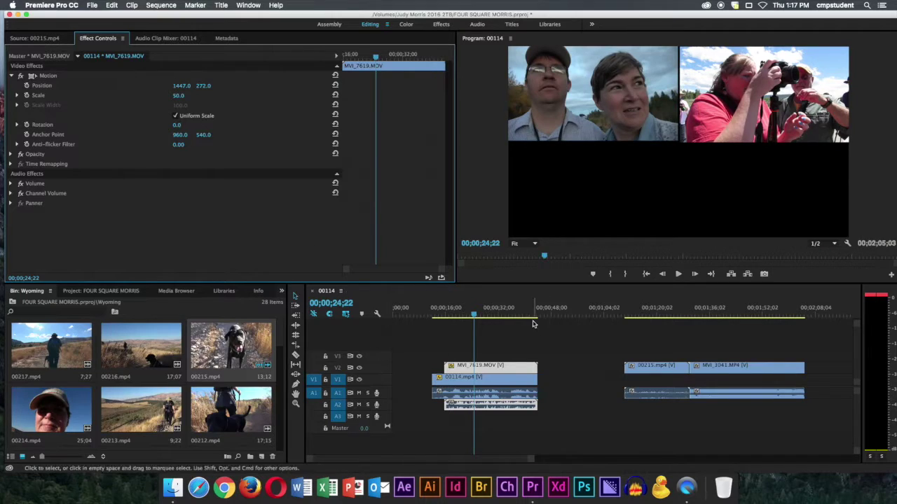
{"action": "mouse_move", "coordinate": [474, 315]}
{"action": "left_mouse_down"}
{"action": "mouse_move", "coordinate": [510, 317]}
{"action": "mouse_move", "coordinate": [489, 315]}
{"action": "left_mouse_up"}
{"action": "mouse_move", "coordinate": [433, 381]}
{"action": "left_mouse_down"}
{"action": "mouse_move", "coordinate": [445, 379]}
{"action": "mouse_move", "coordinate": [434, 379]}
{"action": "left_mouse_up"}
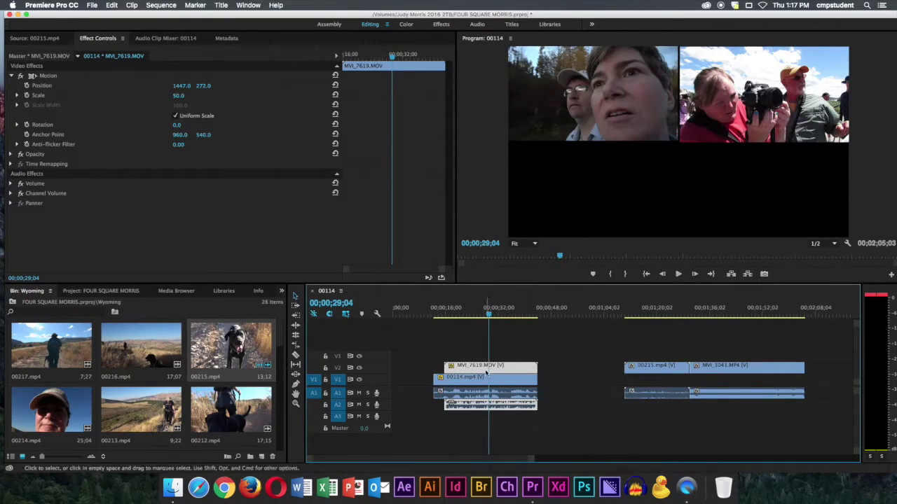
Step: Set MVI_7619.MOV speed to 77% and slide it left to start with 00114
{"action": "right_click", "coordinate": [486, 371]}
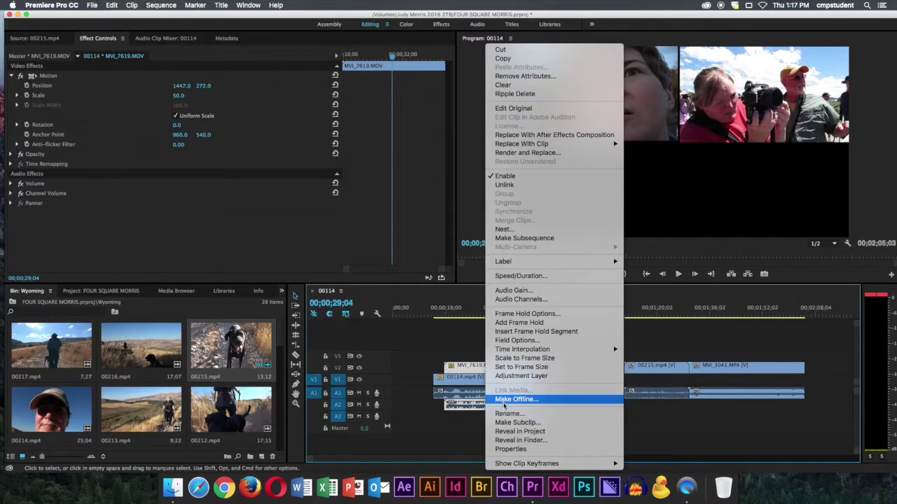
{"action": "mouse_move", "coordinate": [508, 267]}
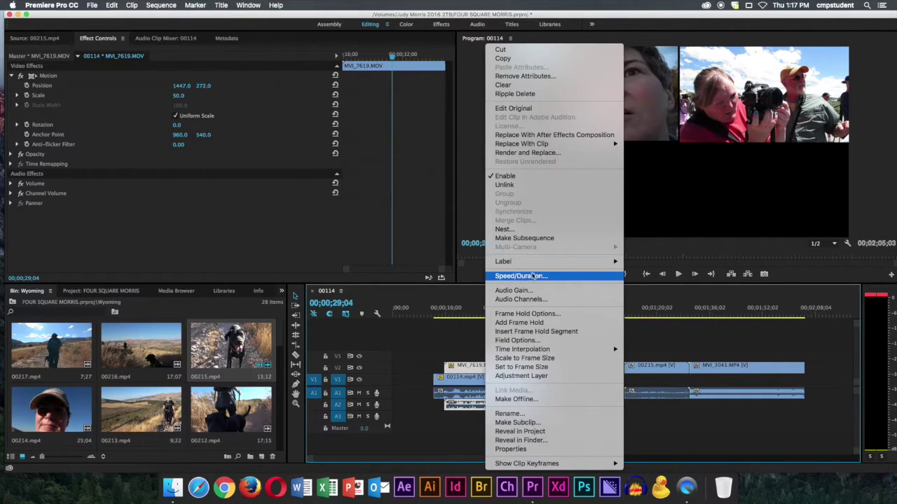
{"action": "left_click", "coordinate": [540, 277]}
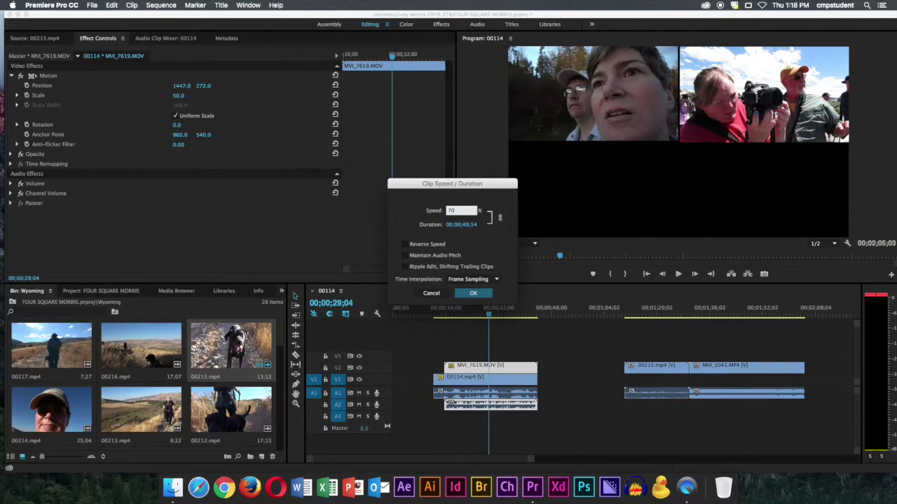
{"action": "key", "text": "Return"}
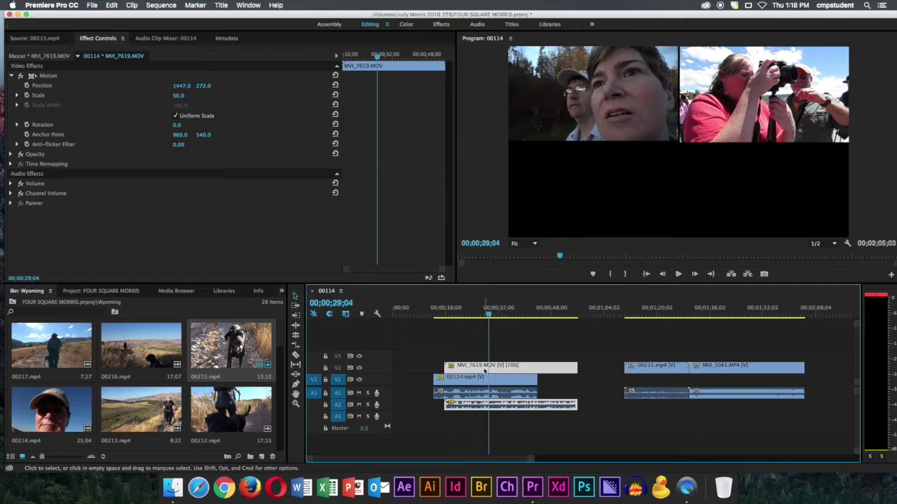
{"action": "right_click", "coordinate": [483, 371]}
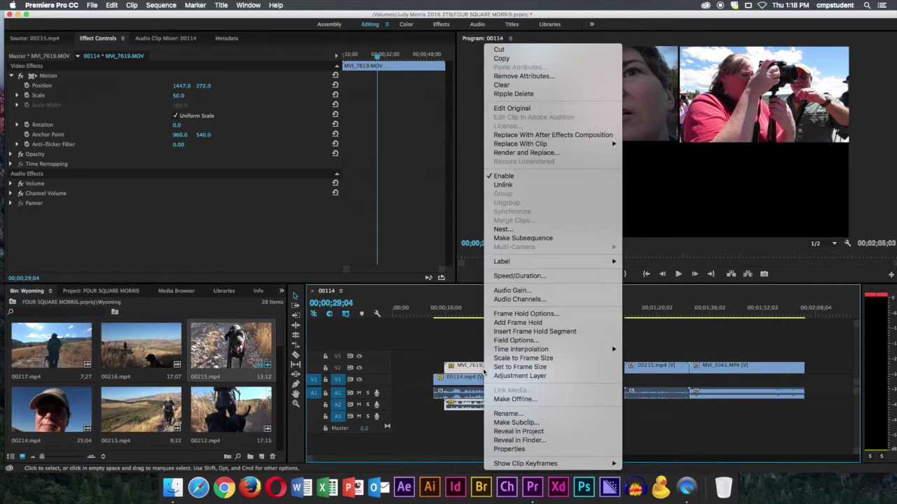
{"action": "left_click", "coordinate": [576, 278]}
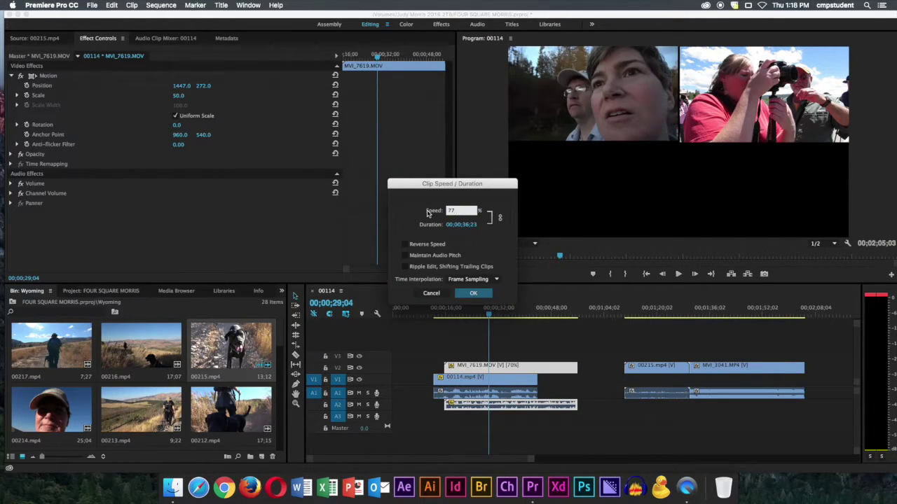
{"action": "type", "text": "77"}
{"action": "key", "text": "Return"}
{"action": "left_click_drag", "start_coordinate": [489, 371], "coordinate": [477, 371]}
{"action": "left_click", "coordinate": [438, 315]}
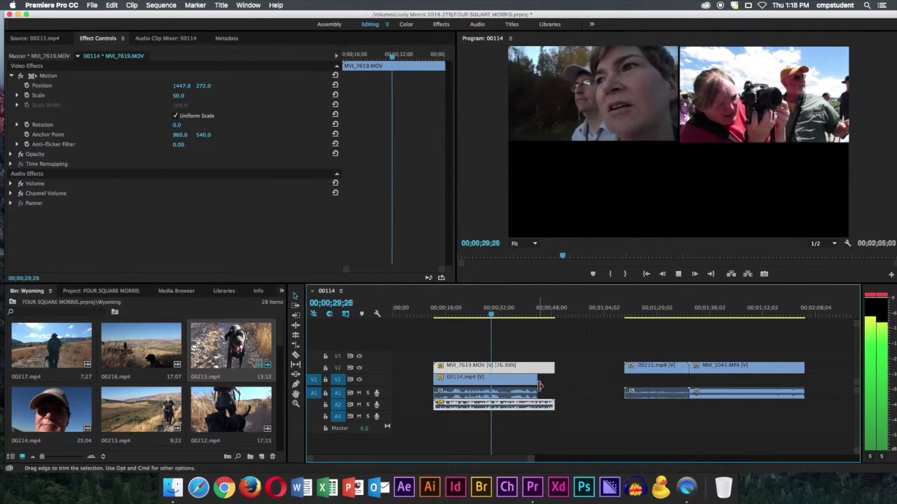
Step: Move the 00215.mp4 dog clip onto V3 at the start of the sequence
{"action": "left_click", "coordinate": [616, 314]}
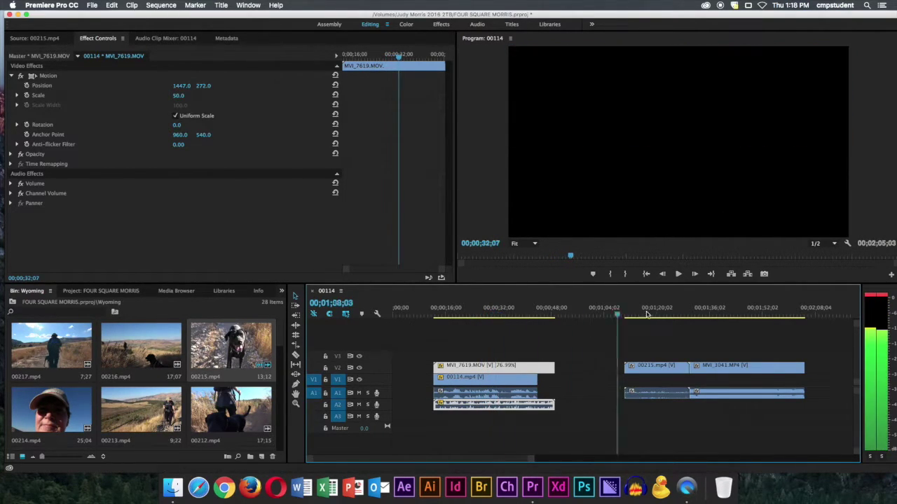
{"action": "mouse_move", "coordinate": [647, 314]}
{"action": "left_mouse_down"}
{"action": "mouse_move", "coordinate": [658, 322]}
{"action": "mouse_move", "coordinate": [650, 317]}
{"action": "left_mouse_up"}
{"action": "left_click", "coordinate": [638, 375]}
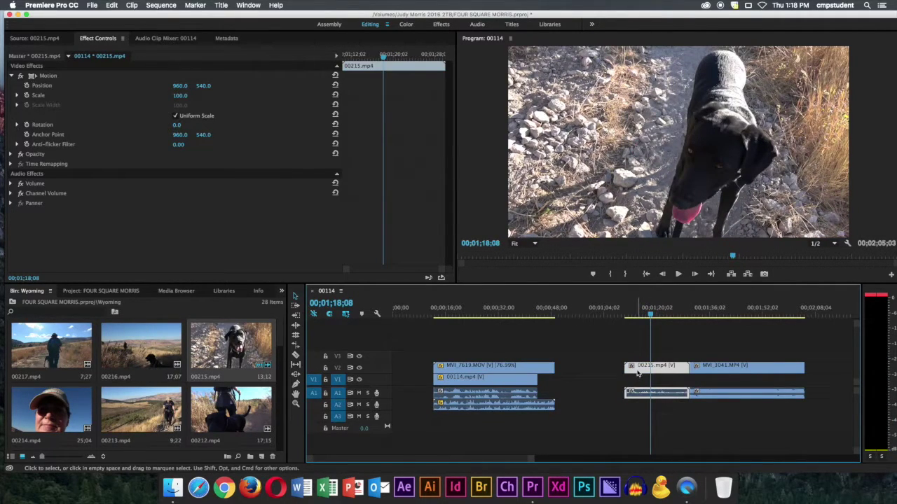
{"action": "left_click_drag", "start_coordinate": [638, 374], "coordinate": [456, 350]}
{"action": "left_click", "coordinate": [456, 308]}
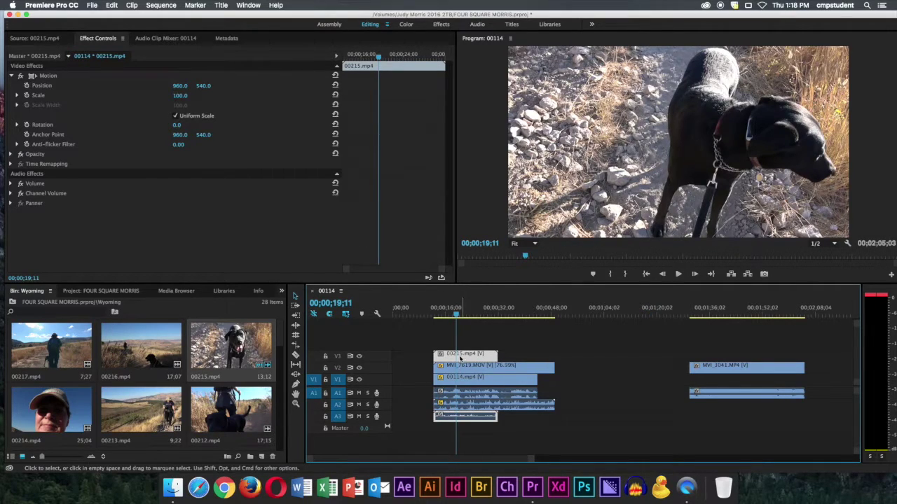
Step: Scale the dog clip to 50 and set its Position to 477, 815 in the lower-left quarter
{"action": "left_click", "coordinate": [175, 96]}
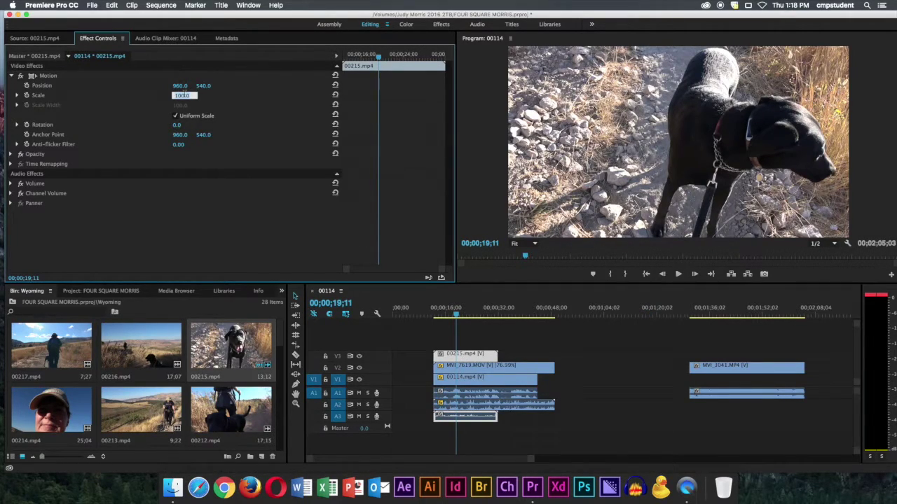
{"action": "type", "text": "50"}
{"action": "key", "text": "Return"}
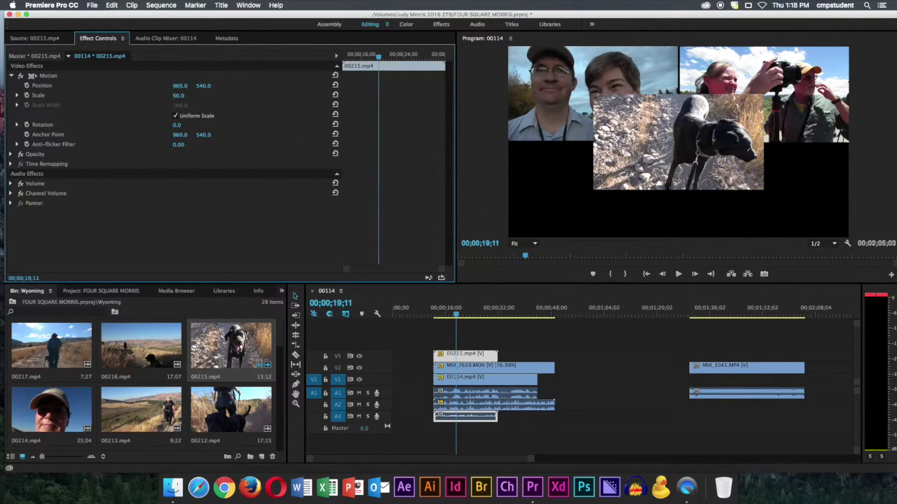
{"action": "left_click_drag", "start_coordinate": [180, 86], "coordinate": [90, 86]}
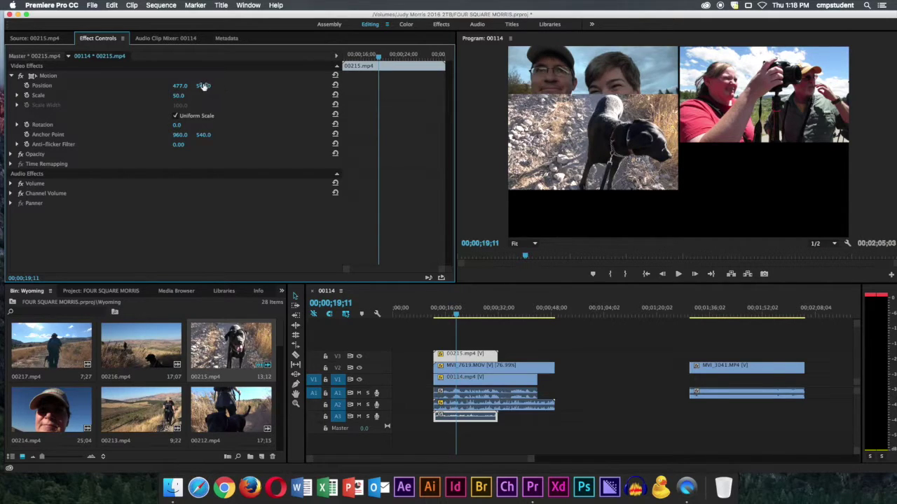
{"action": "left_click_drag", "start_coordinate": [201, 85], "coordinate": [252, 85]}
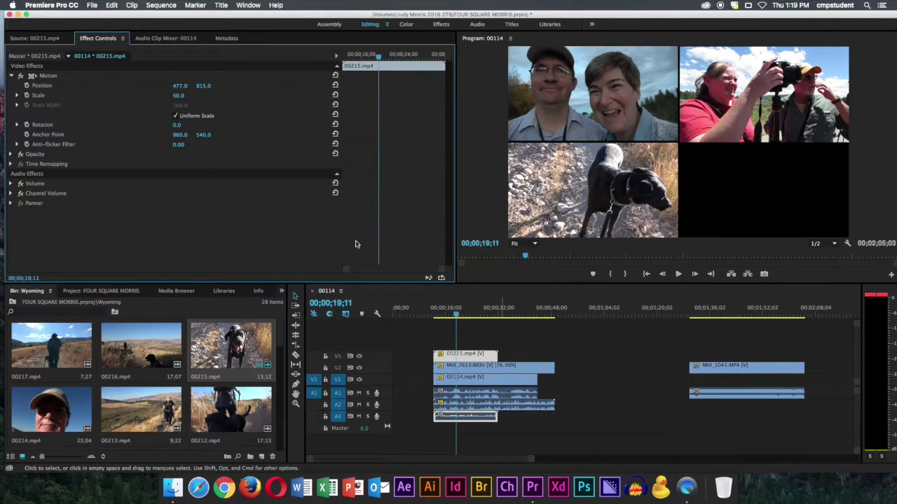
{"action": "left_click_drag", "start_coordinate": [460, 321], "coordinate": [473, 322]}
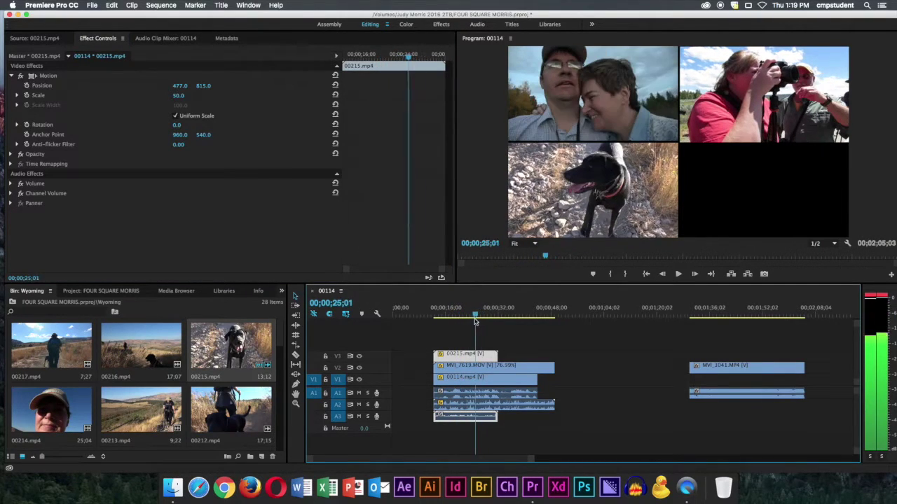
Step: Change the 00215.mp4 dog clip's speed to 60% in Speed/Duration
{"action": "right_click", "coordinate": [448, 357]}
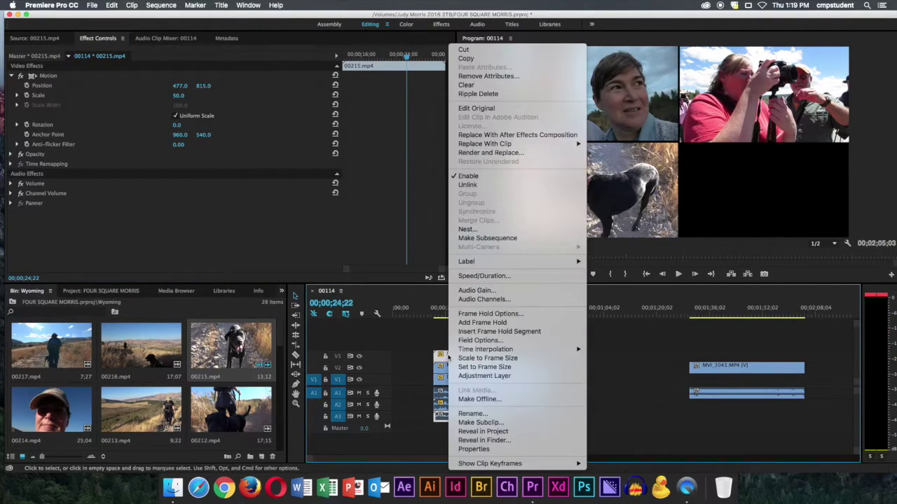
{"action": "key", "text": "Escape"}
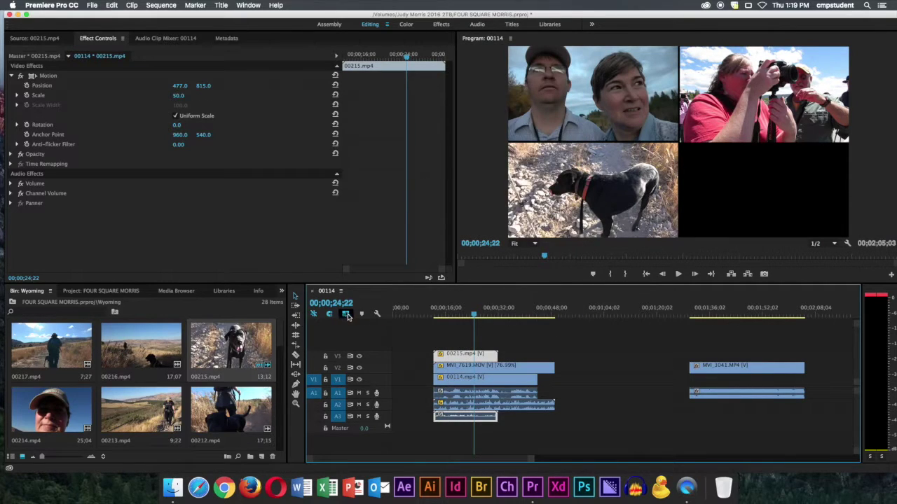
{"action": "left_click", "coordinate": [422, 349]}
{"action": "left_click", "coordinate": [454, 361]}
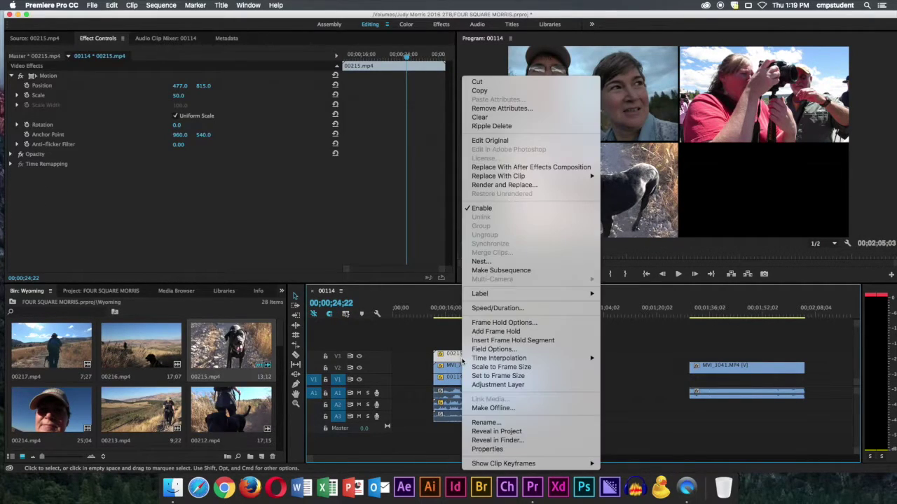
{"action": "right_click", "coordinate": [456, 360]}
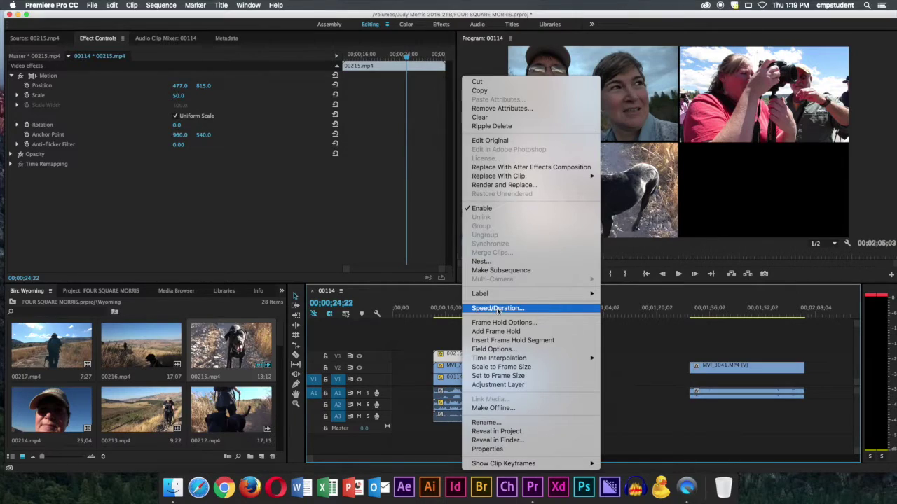
{"action": "left_click", "coordinate": [498, 309]}
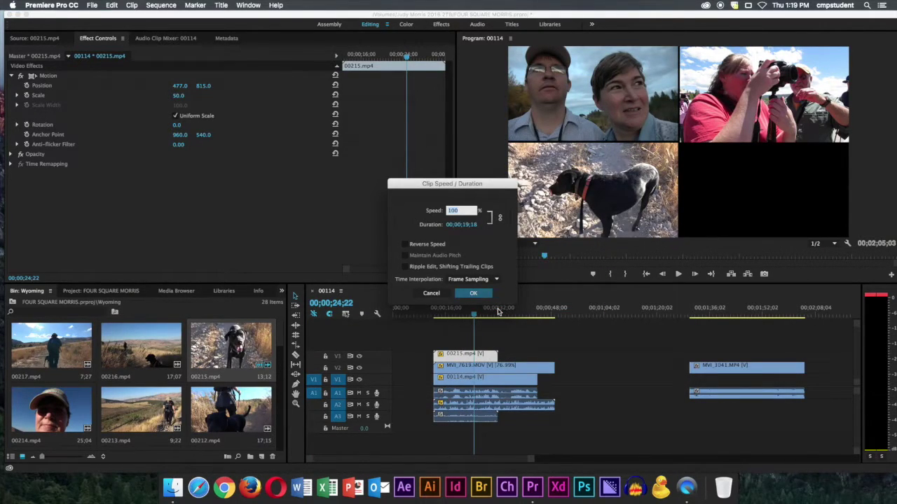
{"action": "type", "text": "60"}
{"action": "key", "text": "Return"}
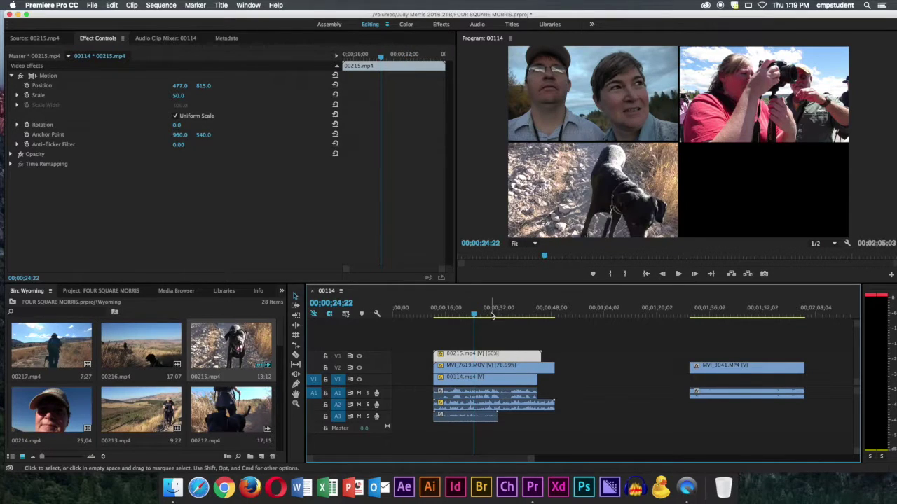
{"action": "mouse_move", "coordinate": [473, 312]}
{"action": "left_mouse_down"}
{"action": "mouse_move", "coordinate": [536, 315]}
{"action": "mouse_move", "coordinate": [458, 315]}
{"action": "mouse_move", "coordinate": [489, 317]}
{"action": "left_mouse_up"}
{"action": "left_click_drag", "start_coordinate": [770, 317], "coordinate": [723, 316]}
Step: Lift MVI_3041.MP4 to V4, move its audio to a new A4 track, and slide it to the start
{"action": "left_click_drag", "start_coordinate": [713, 368], "coordinate": [707, 337]}
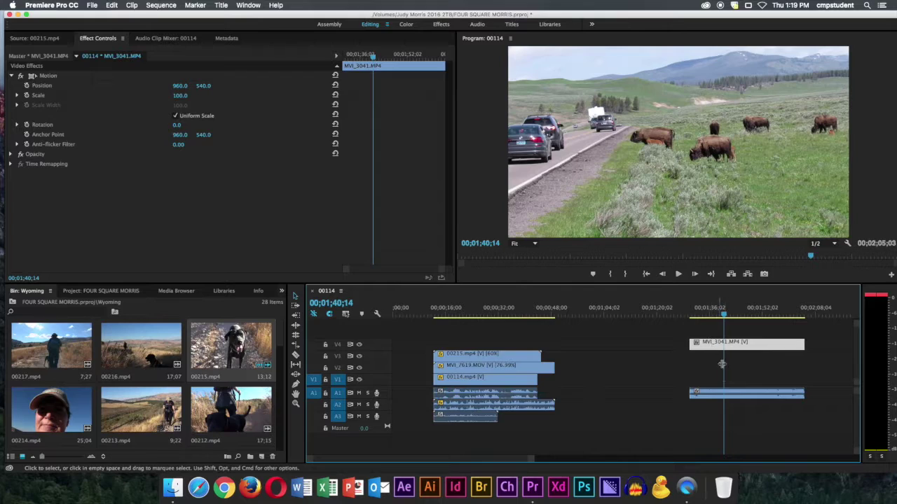
{"action": "left_click_drag", "start_coordinate": [718, 399], "coordinate": [721, 434]}
{"action": "left_click_drag", "start_coordinate": [718, 396], "coordinate": [718, 440]}
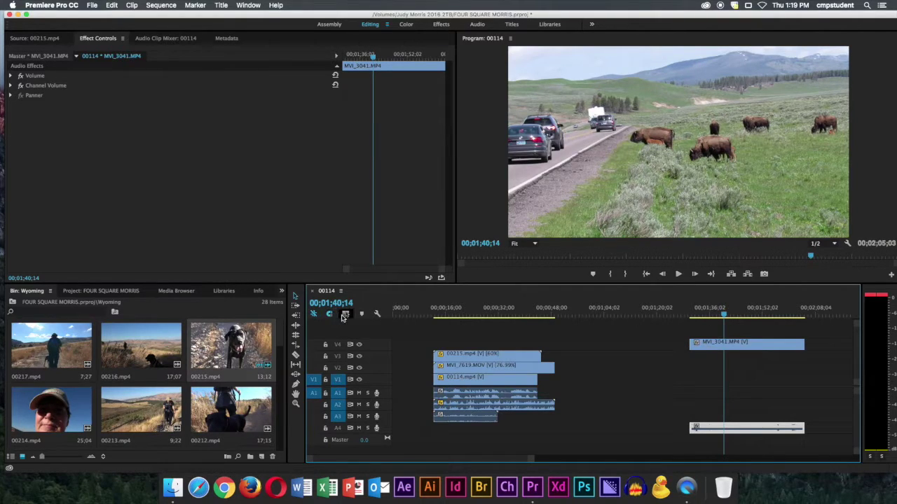
{"action": "left_click", "coordinate": [728, 369]}
{"action": "left_click_drag", "start_coordinate": [720, 350], "coordinate": [473, 348]}
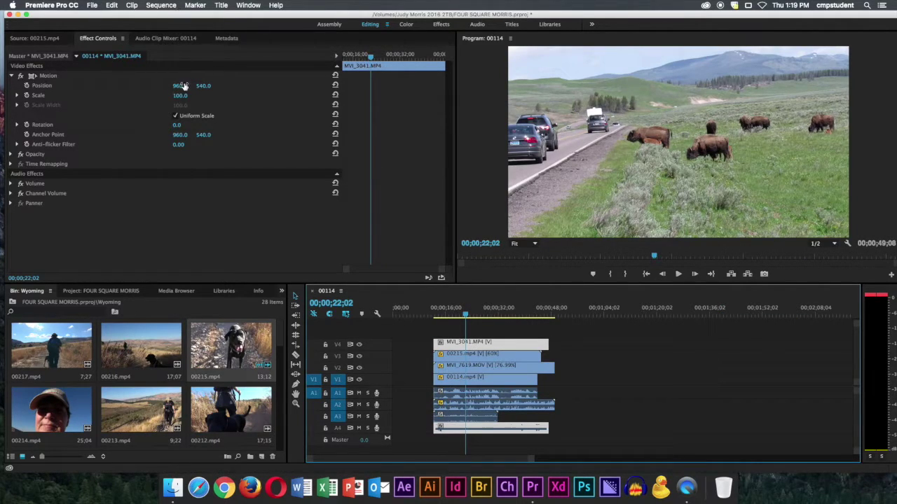
Step: Scale MVI_3041.MP4 to 50 and set its Position to 1448, 811 in the lower-right quarter
{"action": "left_click_drag", "start_coordinate": [181, 95], "coordinate": [183, 96]}
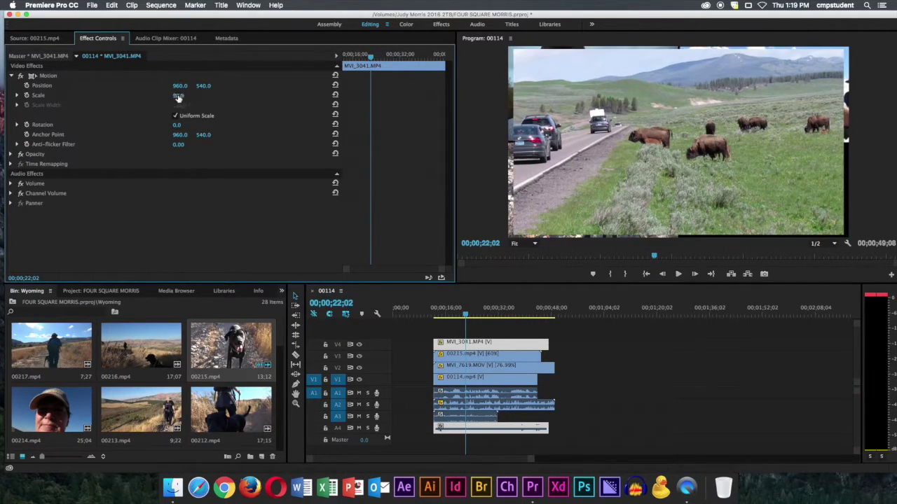
{"action": "left_click", "coordinate": [179, 96]}
{"action": "type", "text": "50"}
{"action": "key", "text": "Return"}
{"action": "left_click_drag", "start_coordinate": [180, 85], "coordinate": [336, 85]}
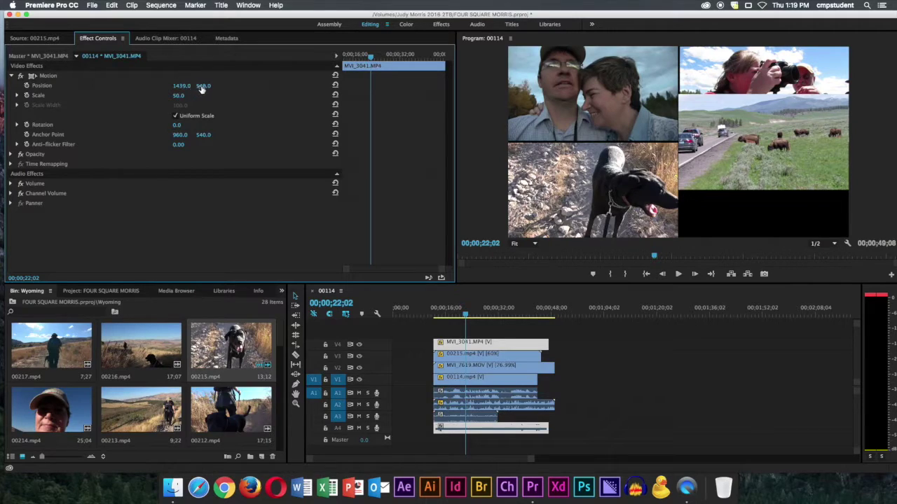
{"action": "left_click_drag", "start_coordinate": [202, 85], "coordinate": [256, 86]}
{"action": "mouse_move", "coordinate": [195, 86]}
{"action": "left_mouse_down"}
{"action": "mouse_move", "coordinate": [203, 86]}
{"action": "mouse_move", "coordinate": [179, 84]}
{"action": "left_mouse_up"}
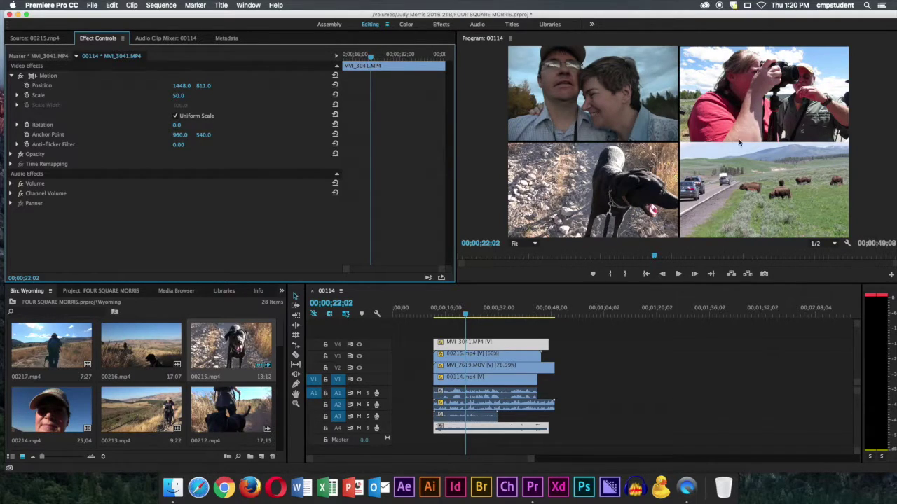
{"action": "left_click", "coordinate": [468, 355]}
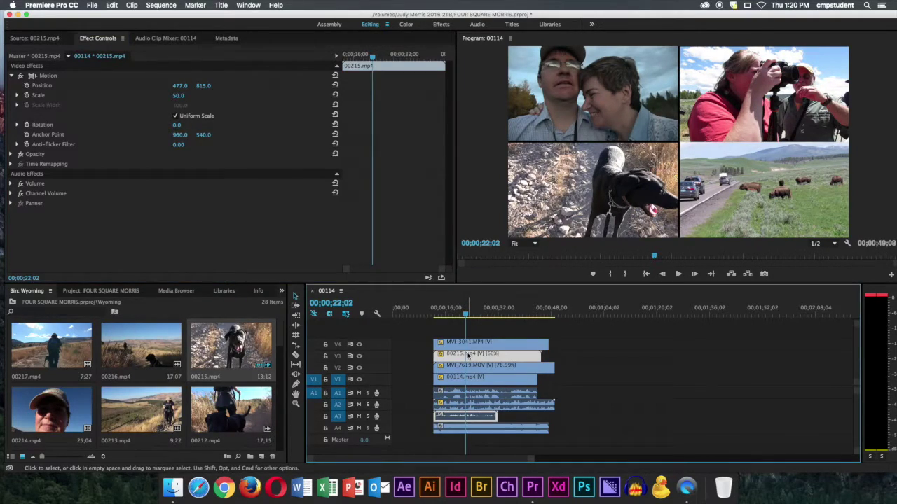
Step: Reselect MVI_7619.MOV and change its Position Y from 272 to 260
{"action": "left_click", "coordinate": [45, 39]}
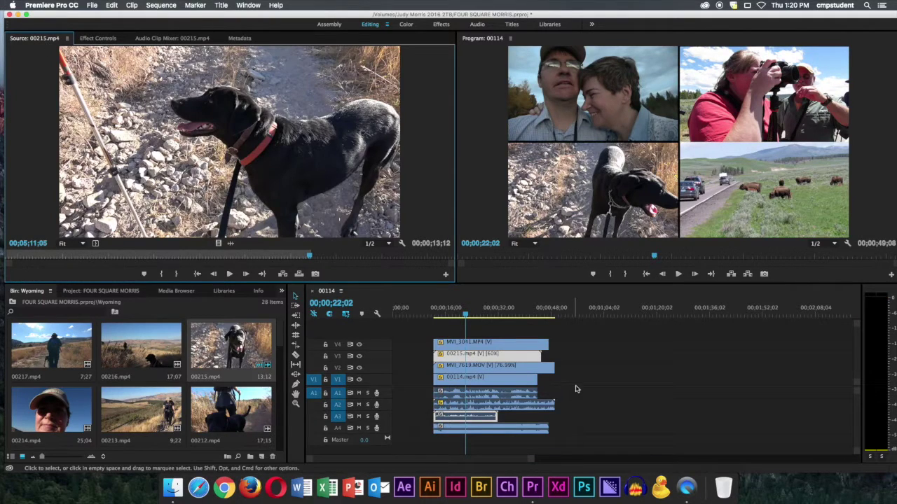
{"action": "left_click", "coordinate": [463, 366]}
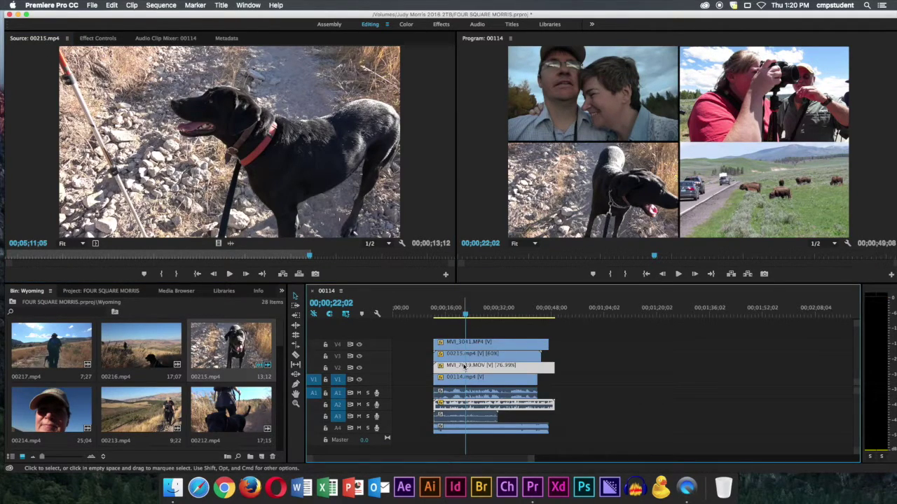
{"action": "double_click", "coordinate": [465, 367]}
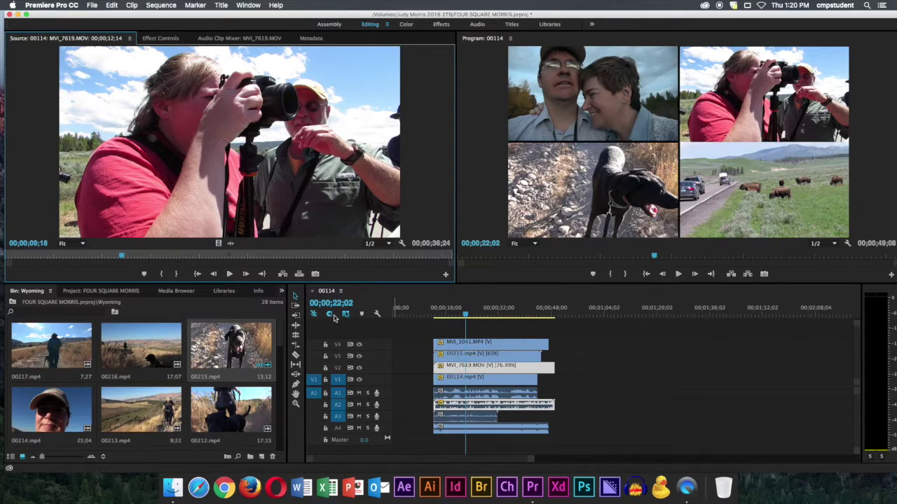
{"action": "left_click", "coordinate": [161, 38]}
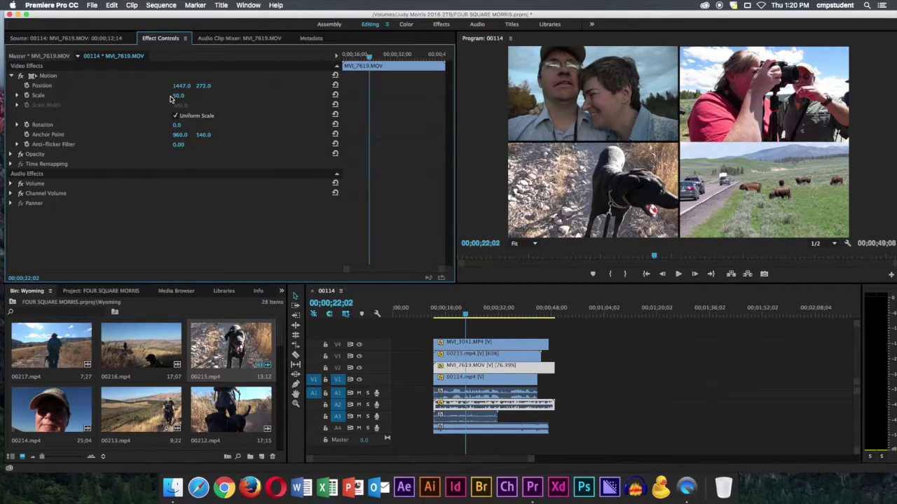
{"action": "left_click_drag", "start_coordinate": [193, 90], "coordinate": [185, 90]}
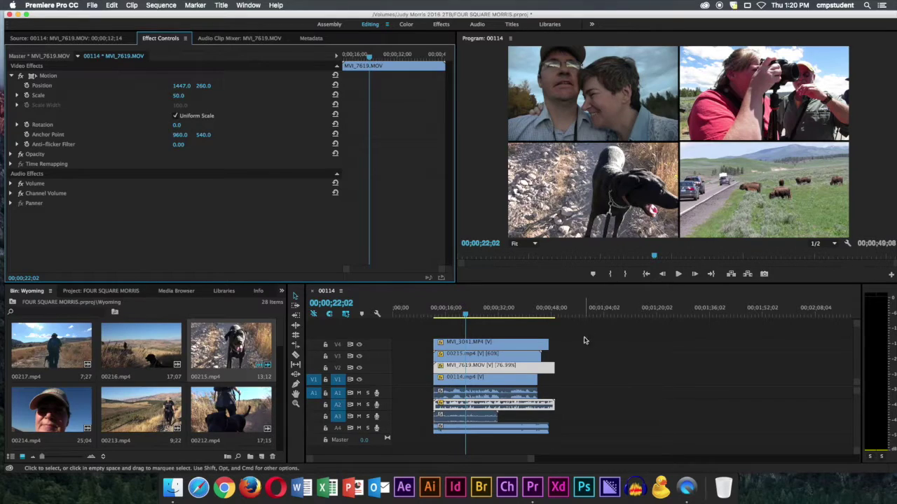
{"action": "left_click_drag", "start_coordinate": [548, 343], "coordinate": [540, 344]}
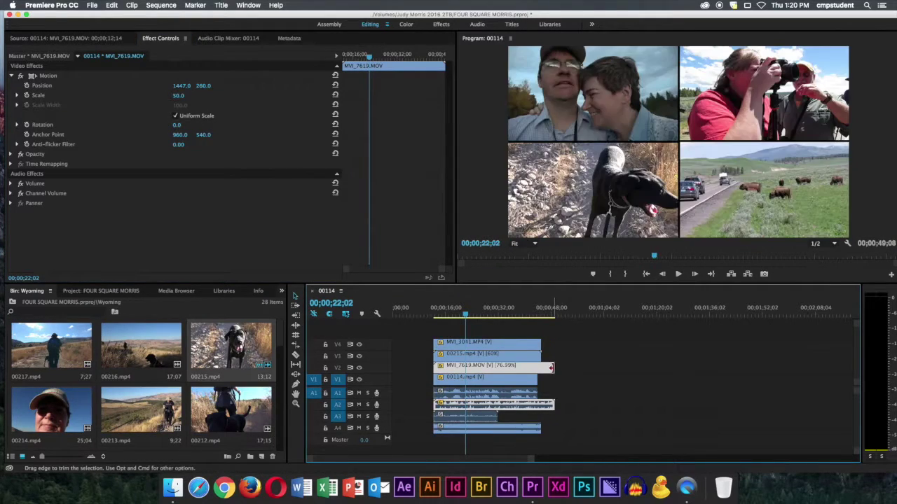
{"action": "left_click_drag", "start_coordinate": [538, 378], "coordinate": [538, 379]}
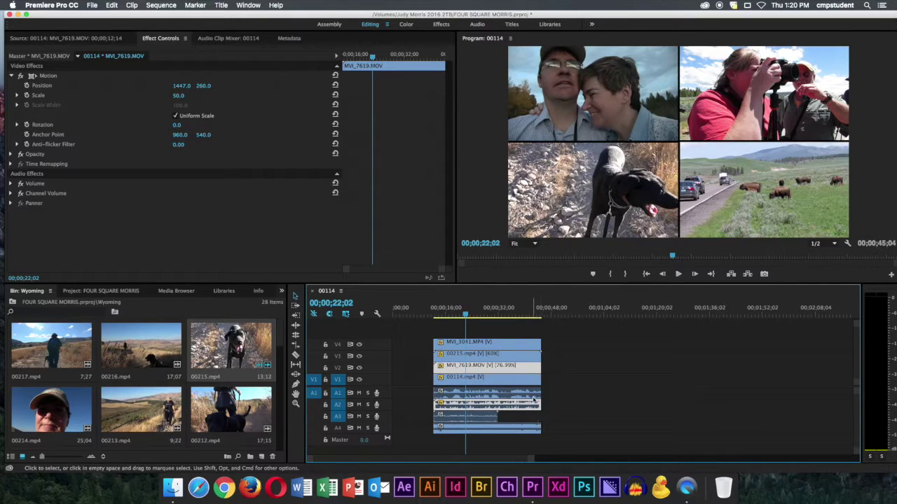
{"action": "key", "text": "space"}
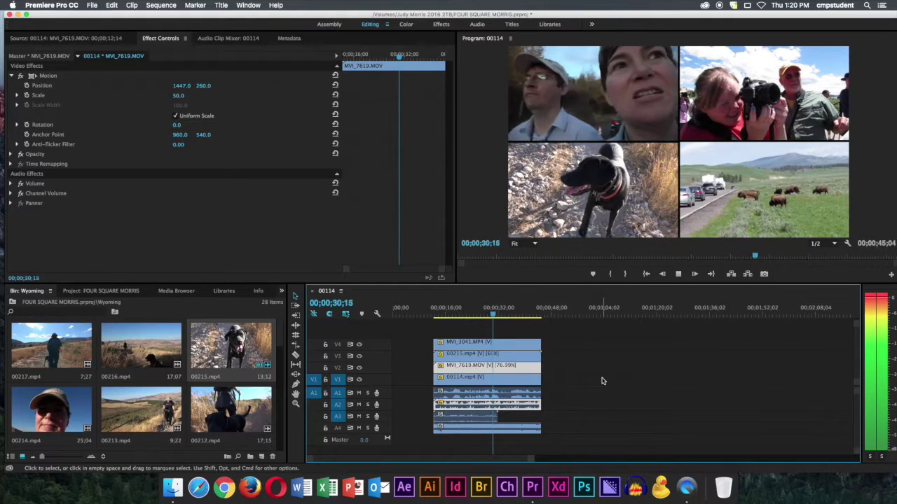
{"action": "left_click_drag", "start_coordinate": [466, 313], "coordinate": [437, 313]}
{"action": "key", "text": "space"}
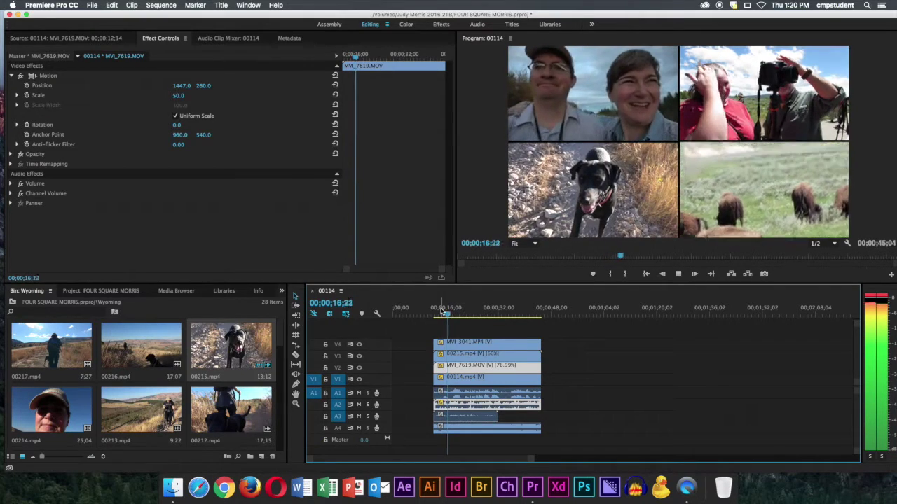
{"action": "key", "text": "space"}
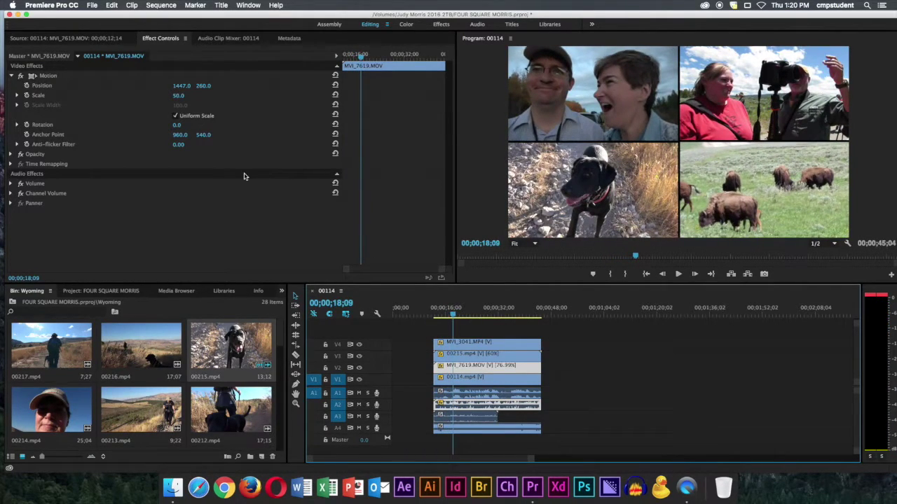
{"action": "left_click", "coordinate": [220, 6]}
Step: Create a new default still title named Title 01
{"action": "mouse_move", "coordinate": [294, 31]}
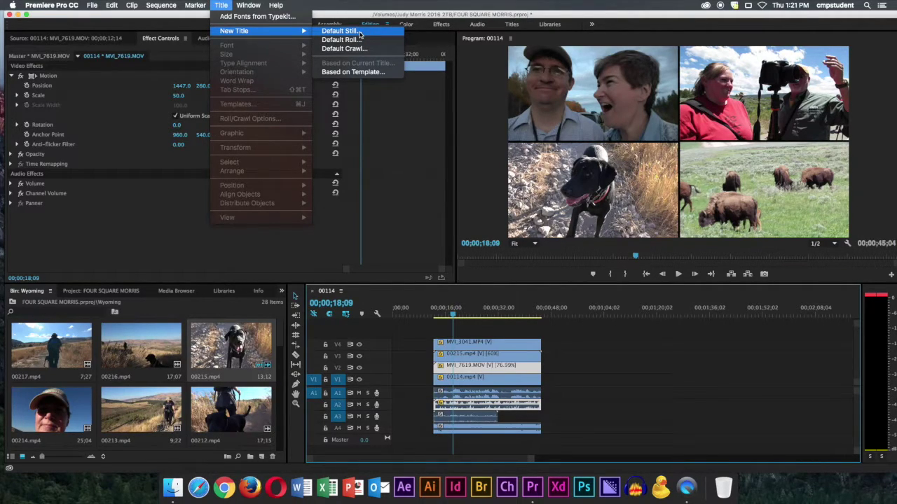
{"action": "left_click", "coordinate": [360, 33]}
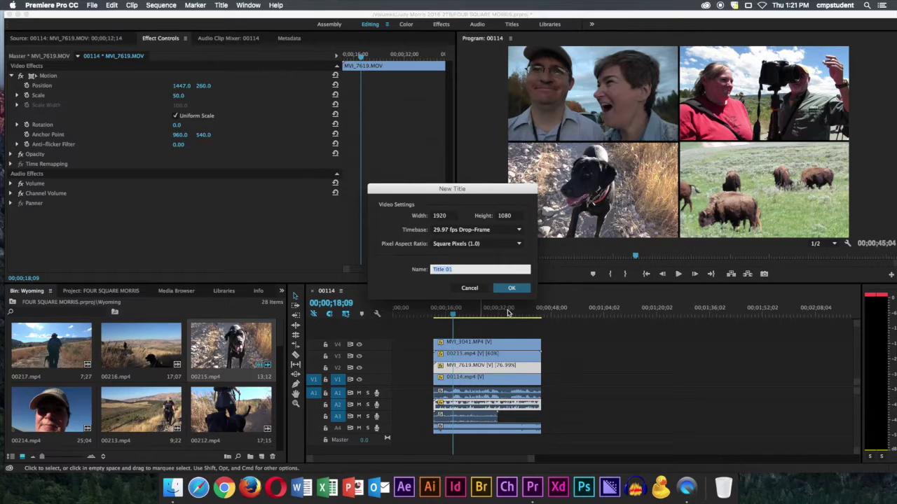
{"action": "left_click", "coordinate": [510, 288]}
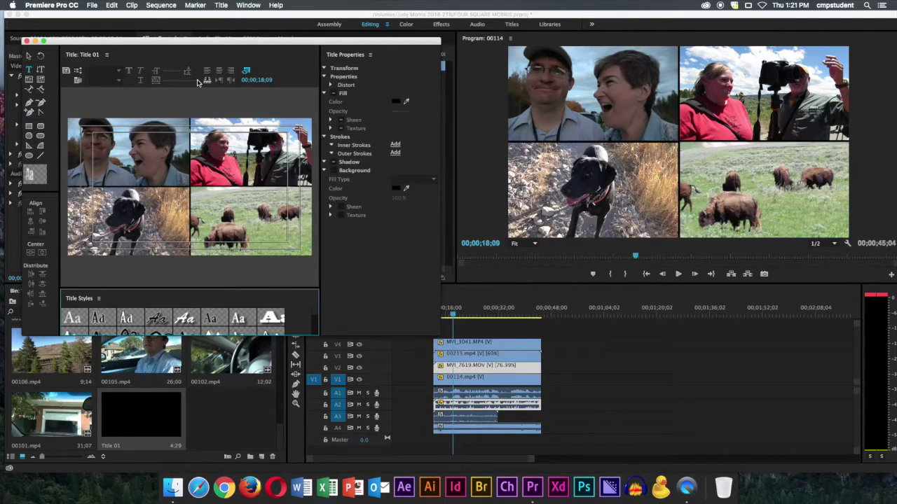
Step: Draw a thin white vertical bar plus a copy rotated 90° and stretched across the frame
{"action": "left_click", "coordinate": [29, 128]}
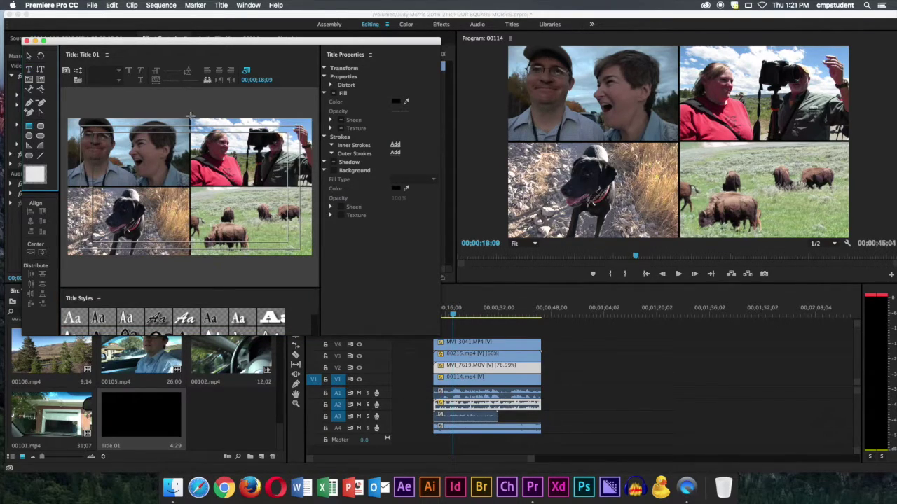
{"action": "left_click_drag", "start_coordinate": [190, 114], "coordinate": [191, 263]}
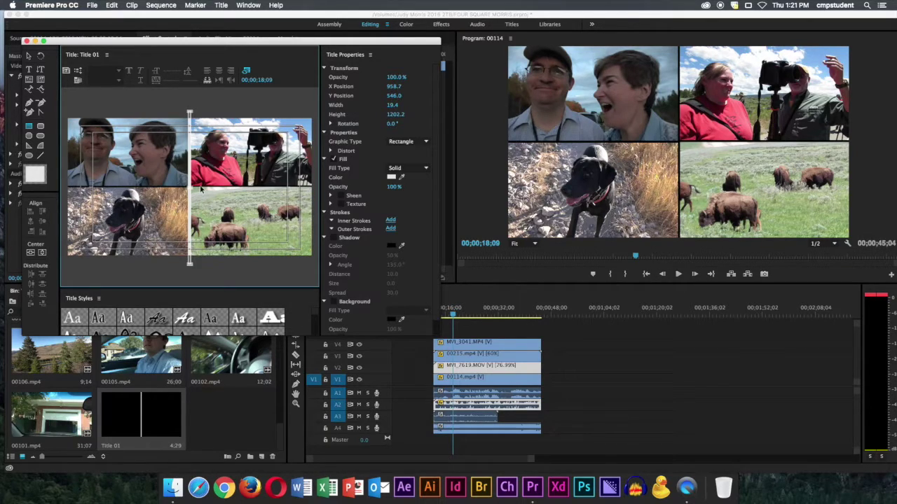
{"action": "left_click_drag", "start_coordinate": [189, 259], "coordinate": [211, 261]}
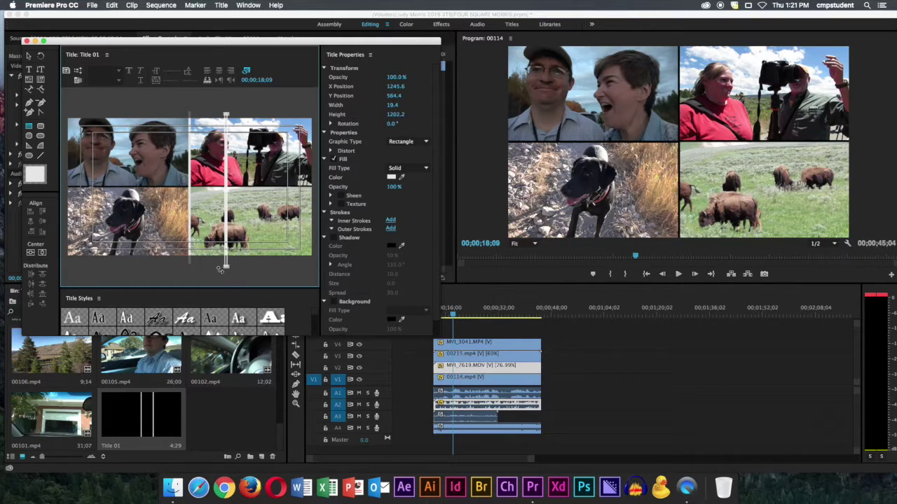
{"action": "left_click_drag", "start_coordinate": [222, 269], "coordinate": [228, 190]}
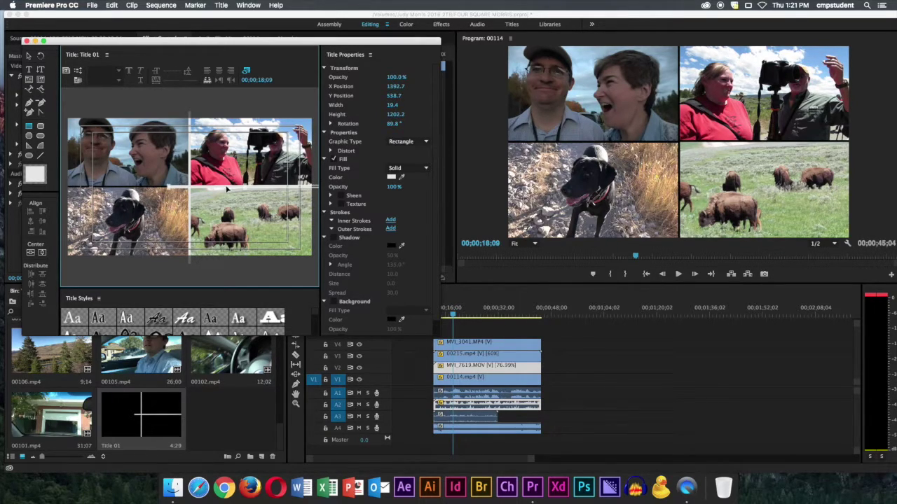
{"action": "left_click", "coordinate": [395, 123]}
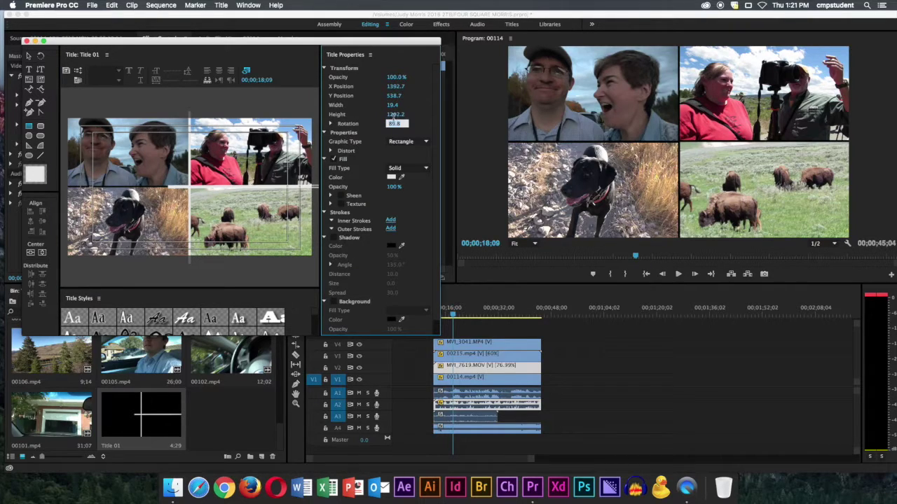
{"action": "key", "text": "Return"}
{"action": "left_click_drag", "start_coordinate": [169, 186], "coordinate": [51, 198]}
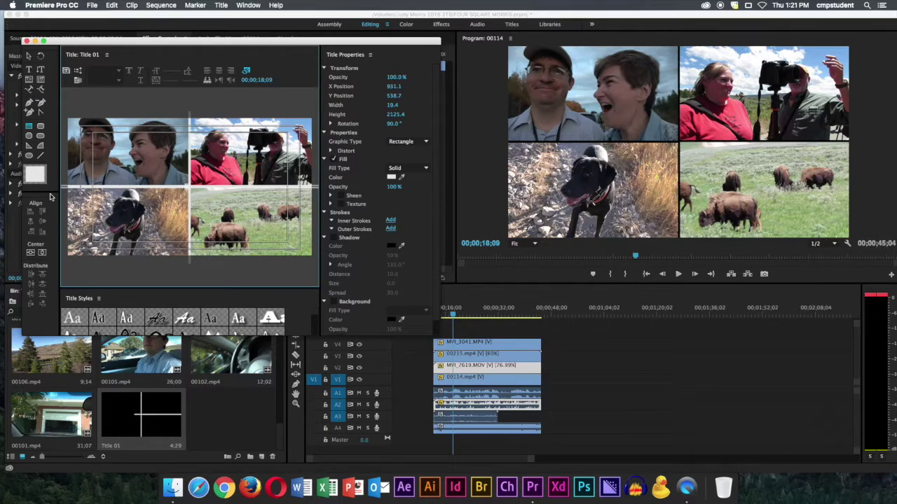
{"action": "scroll", "coordinate": [412, 324], "scroll_direction": "down", "scroll_amount": 1}
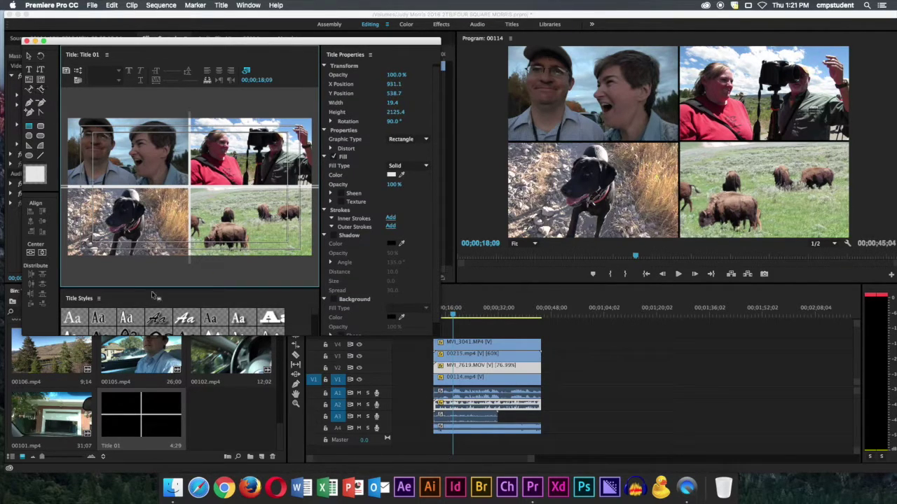
{"action": "left_click", "coordinate": [26, 41]}
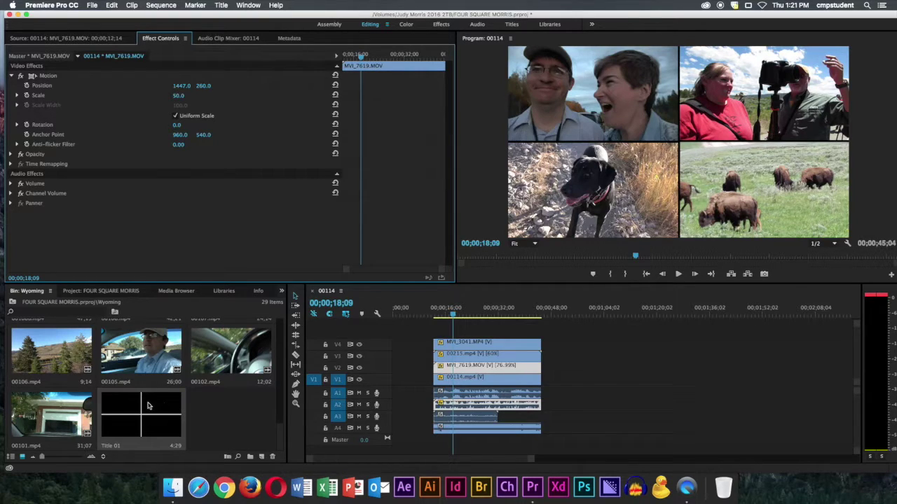
Step: Place Title 01 on a fifth video track above the clips, preview the cross, and select the video clips
{"action": "left_click_drag", "start_coordinate": [148, 405], "coordinate": [541, 334]}
{"action": "left_click_drag", "start_coordinate": [431, 313], "coordinate": [430, 315]}
{"action": "key", "text": "space"}
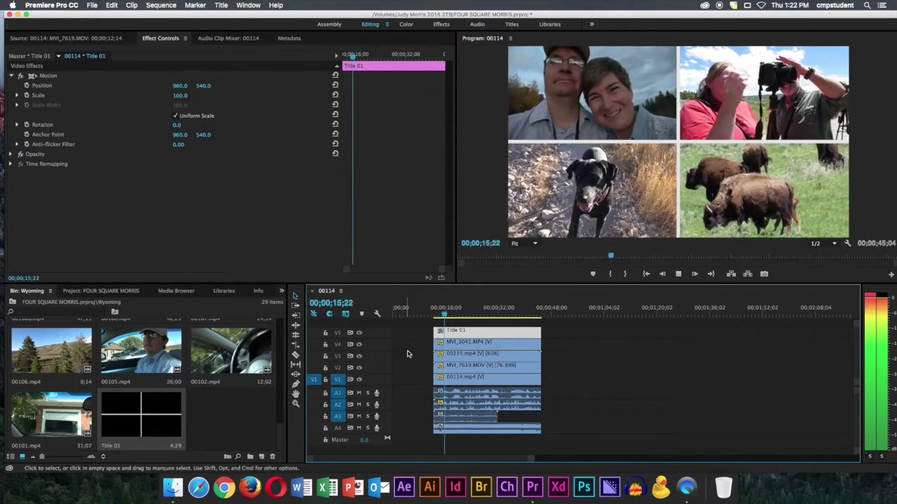
{"action": "key", "text": "space"}
{"action": "left_click_drag", "start_coordinate": [417, 335], "coordinate": [508, 382]}
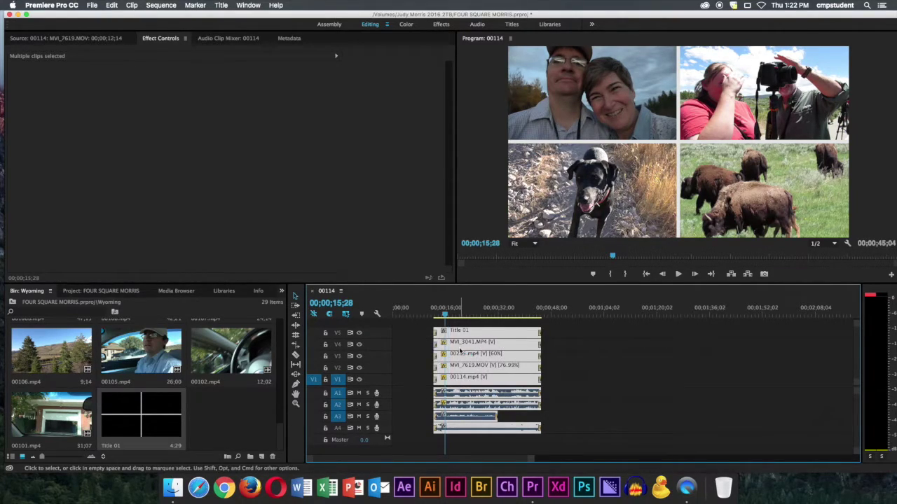
{"action": "left_click", "coordinate": [433, 315]}
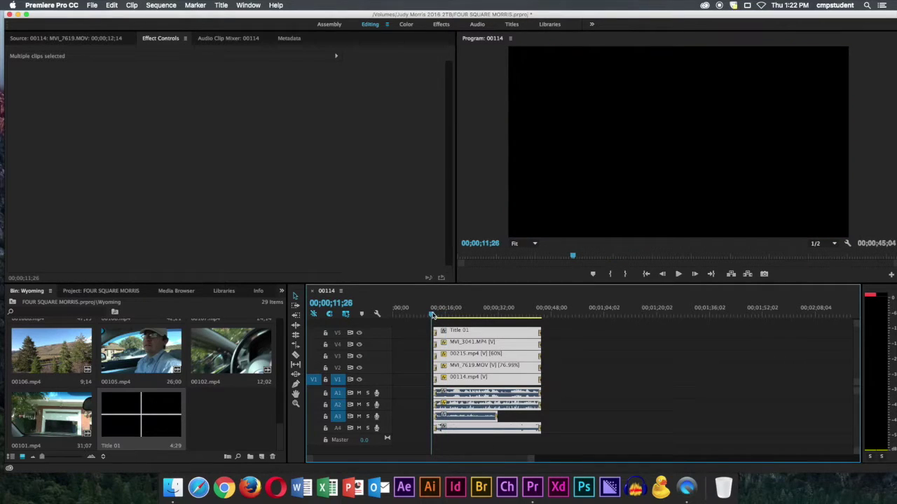
{"action": "key", "text": "space"}
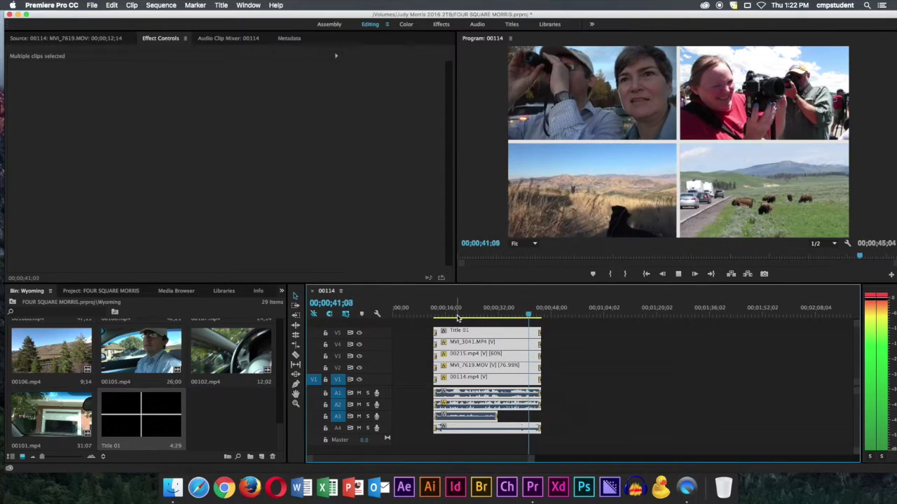
{"action": "key", "text": "space"}
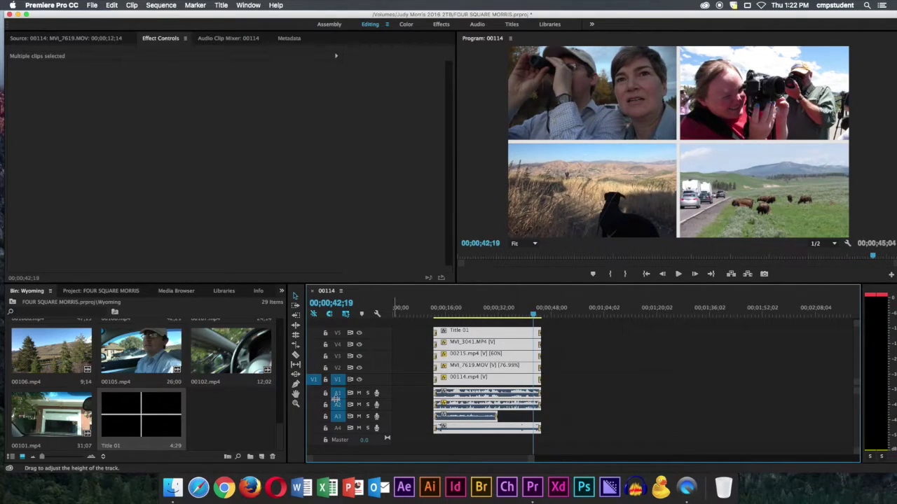
Step: Lower the gain of the 00114 audio clip on A1 by 5 dB and mute tracks A2 and A3
{"action": "left_click_drag", "start_coordinate": [337, 418], "coordinate": [336, 423]}
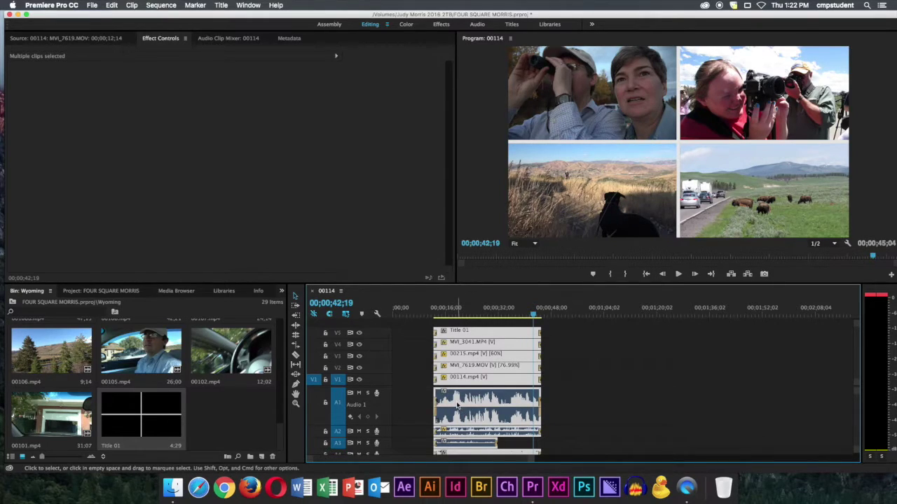
{"action": "left_click", "coordinate": [609, 413]}
{"action": "left_click", "coordinate": [490, 405]}
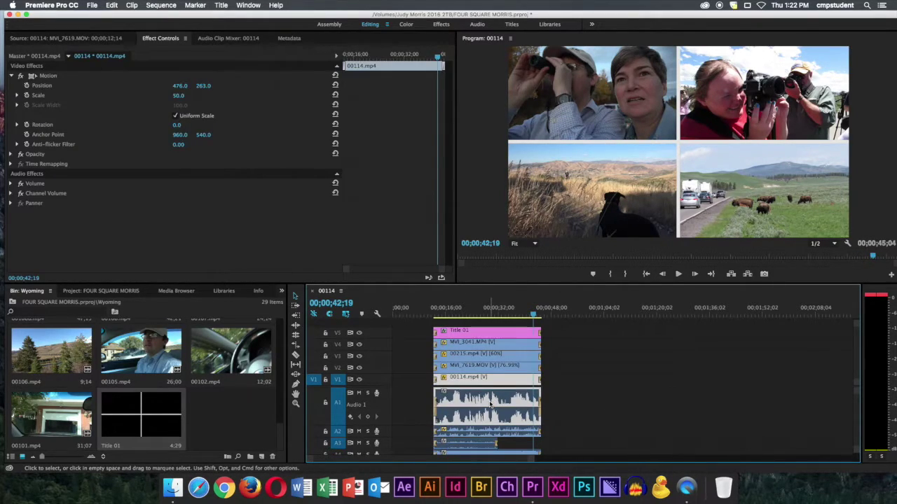
{"action": "left_click", "coordinate": [567, 387]}
{"action": "left_click", "coordinate": [504, 397], "text": "alt"}
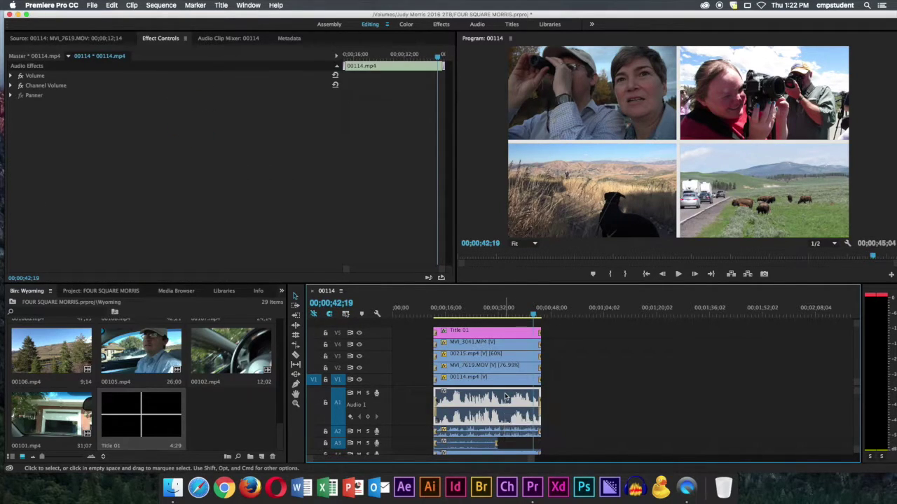
{"action": "key", "text": "g"}
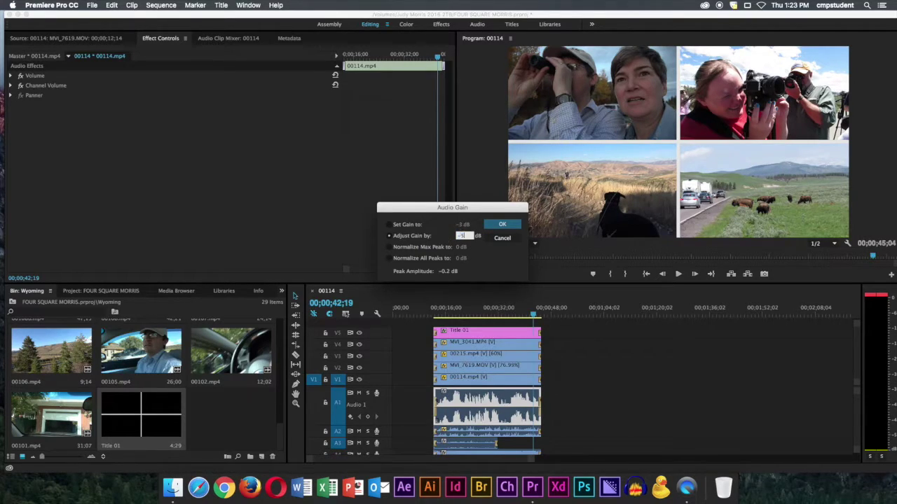
{"action": "key", "text": "Return"}
{"action": "left_click", "coordinate": [358, 431]}
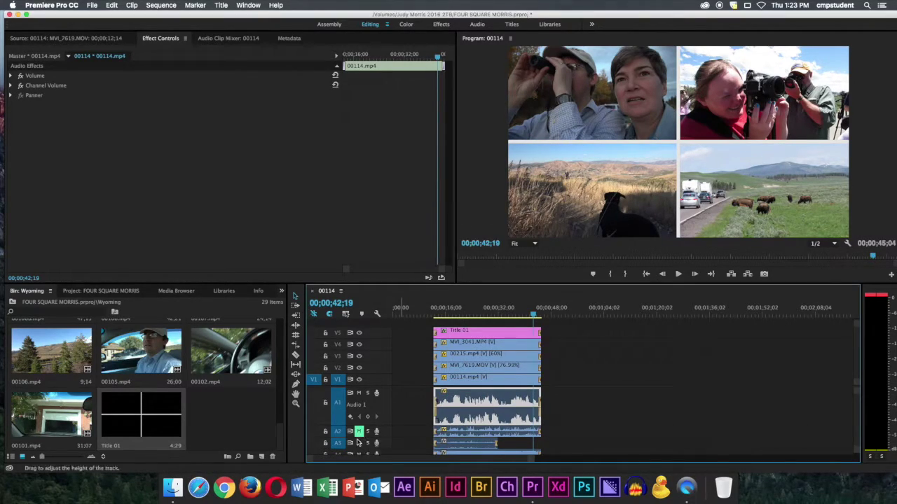
{"action": "left_click", "coordinate": [359, 443]}
Step: Add three volume keyframes on the A1 clip and pull the middle one down to dip the level
{"action": "left_click", "coordinate": [438, 307]}
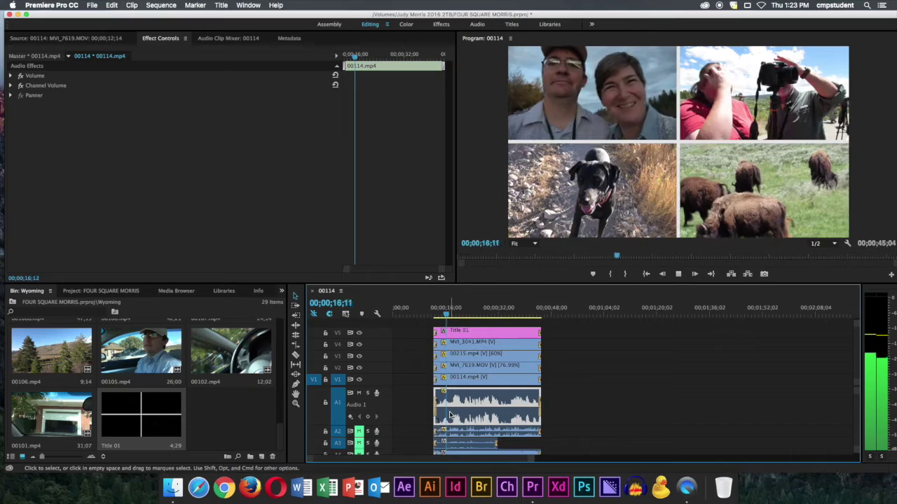
{"action": "key", "text": "space"}
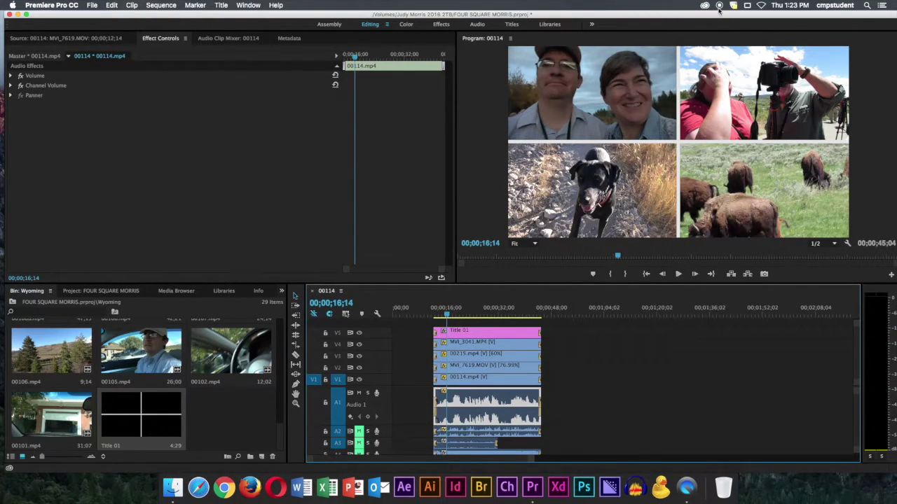
{"action": "left_click", "coordinate": [494, 410], "text": "super"}
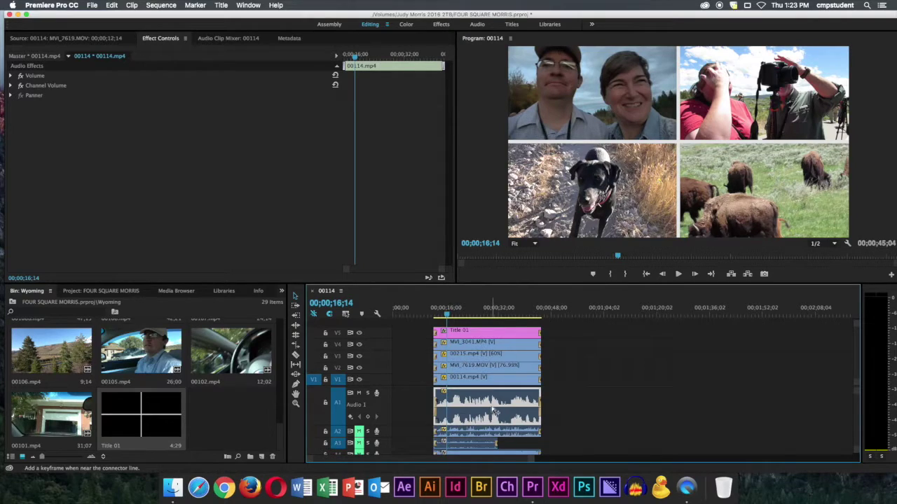
{"action": "left_click", "coordinate": [504, 411], "text": "super"}
{"action": "left_click", "coordinate": [515, 412], "text": "super"}
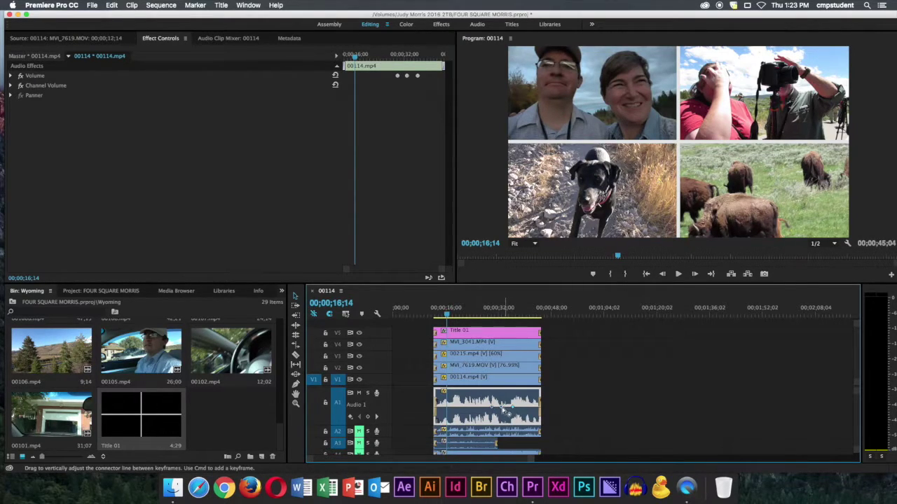
{"action": "left_click_drag", "start_coordinate": [505, 411], "coordinate": [500, 420]}
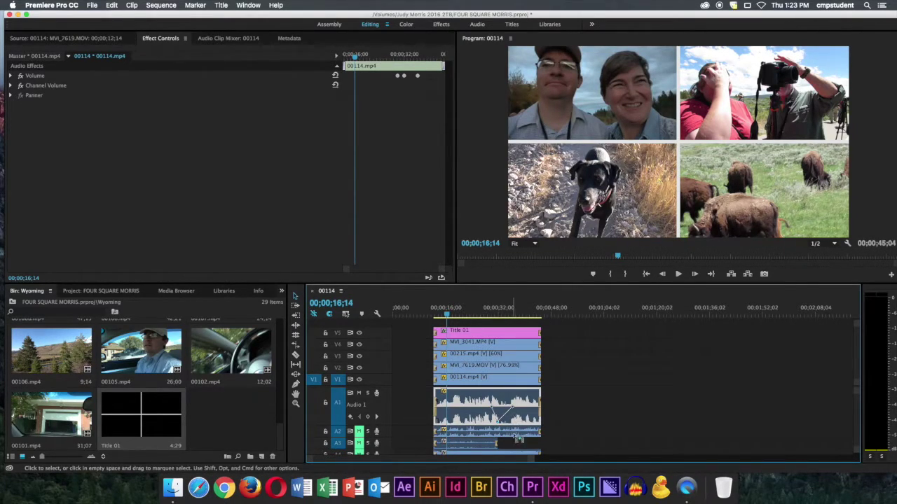
Step: Undo the accidental removal of the A1 clip and reselect it
{"action": "left_click", "coordinate": [518, 436]}
{"action": "key", "text": "super+z"}
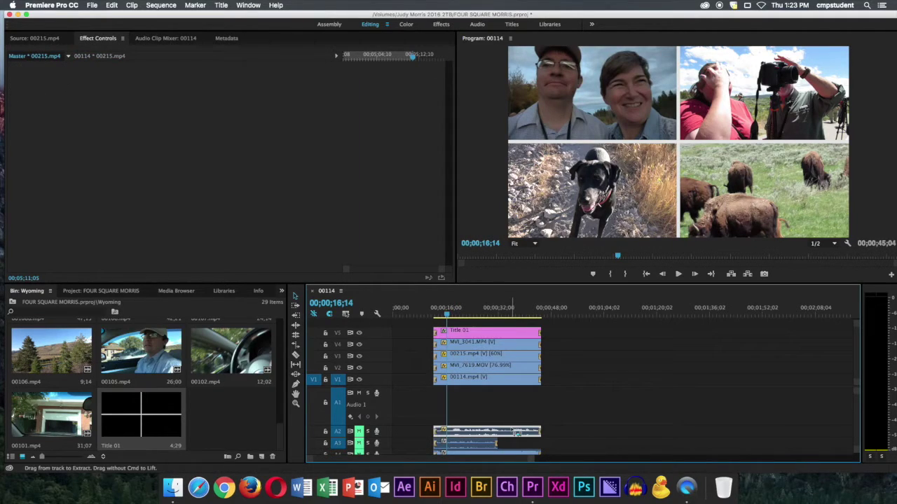
{"action": "key", "text": "super+z"}
{"action": "left_click", "coordinate": [451, 413]}
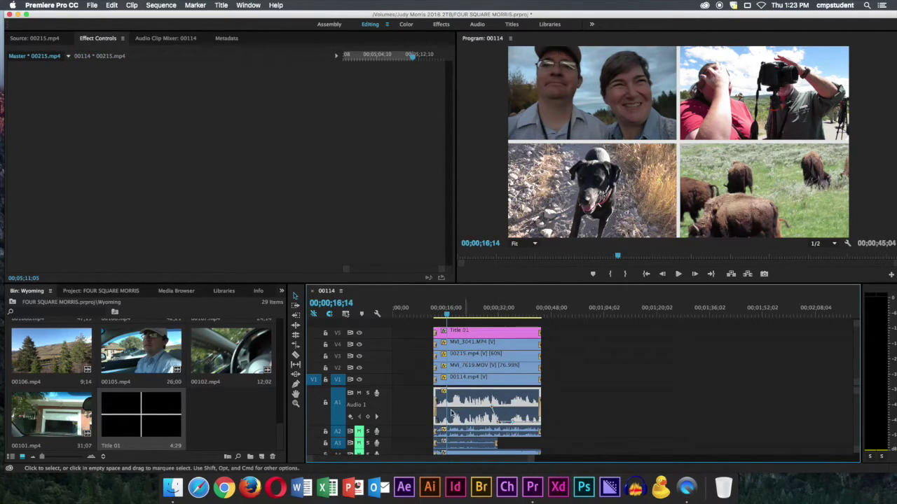